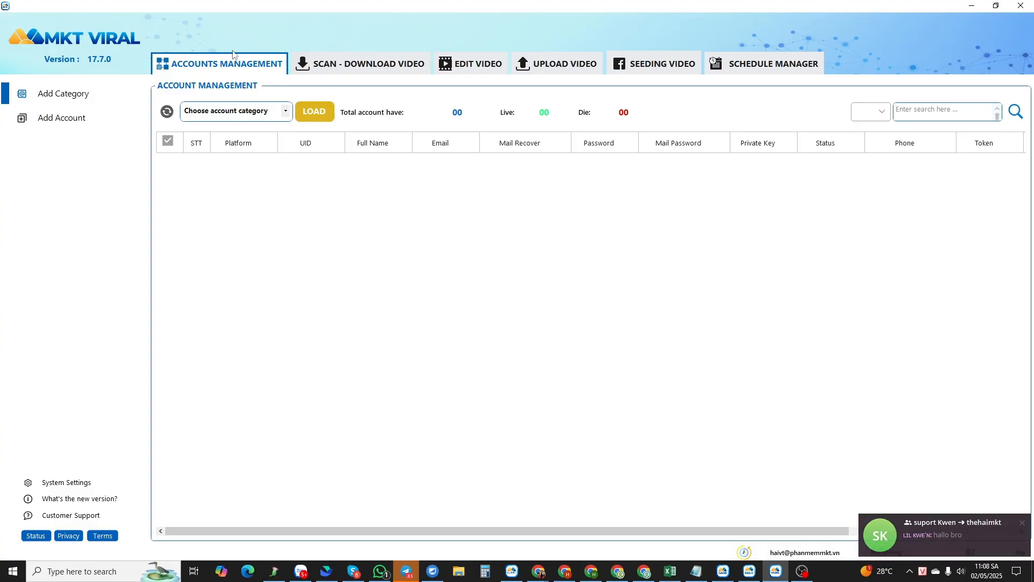
# - Browse the effect groups and effects available in the Edit Video section
pyautogui.click(477, 66)
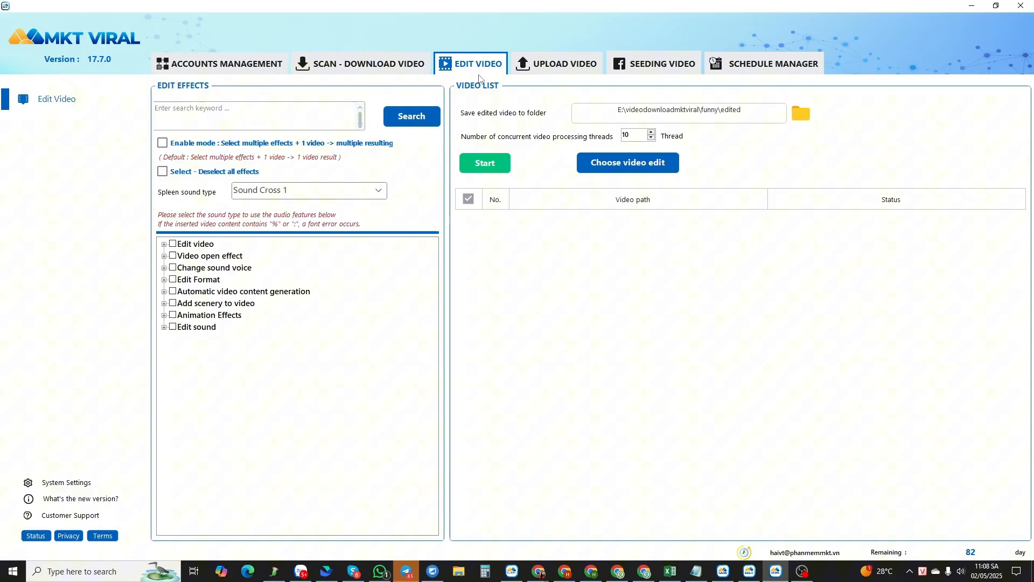
pyautogui.click(164, 245)
pyautogui.scroll(-8, 340, 351)
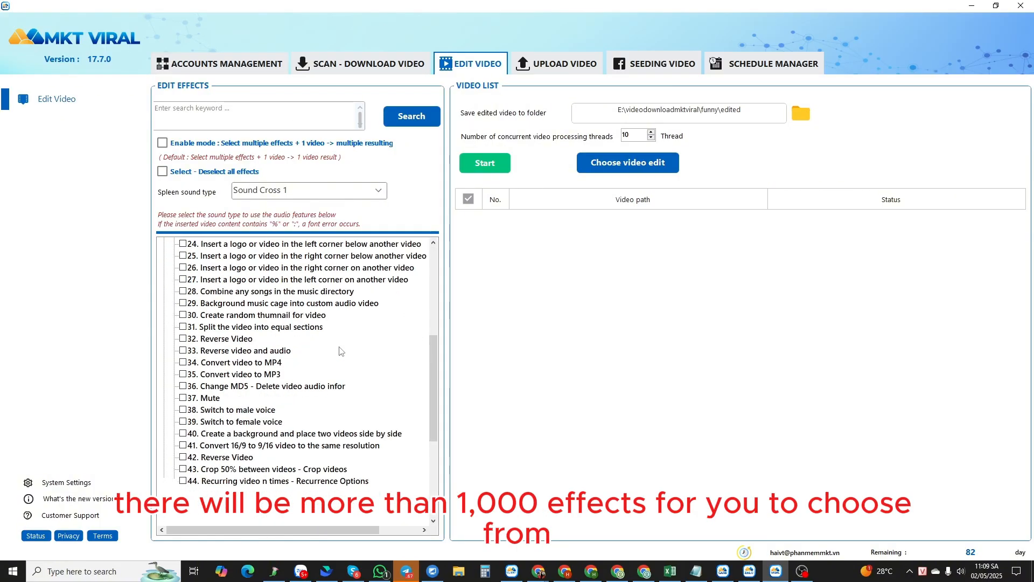
pyautogui.scroll(-5, 340, 352)
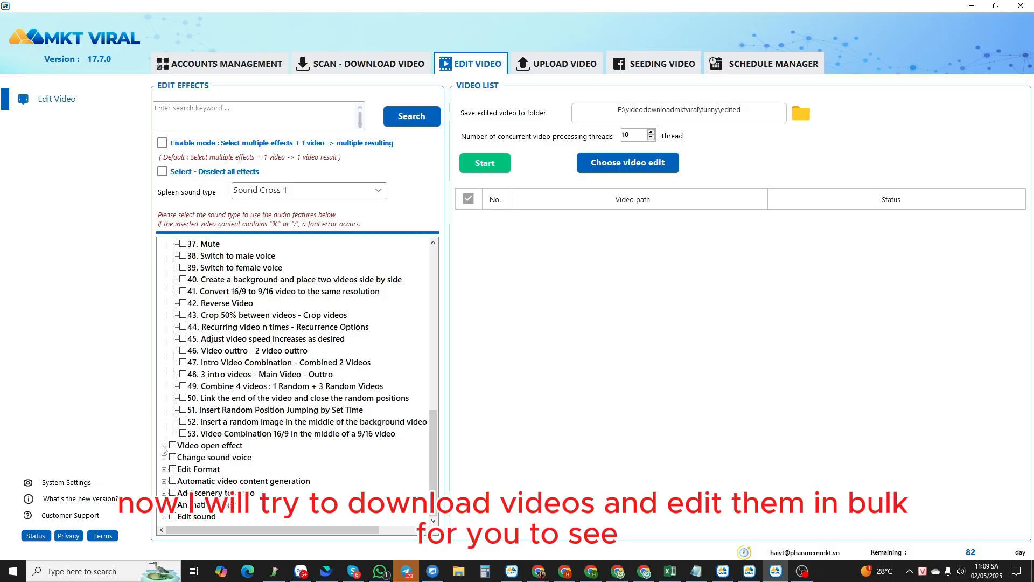
pyautogui.click(164, 446)
pyautogui.scroll(-20, 263, 431)
pyautogui.scroll(12, 287, 425)
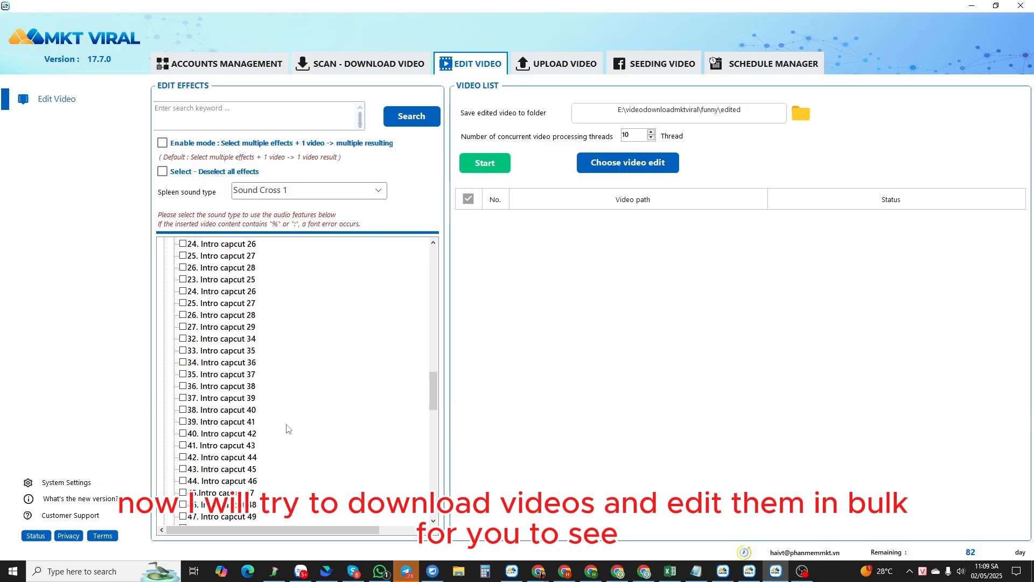
pyautogui.scroll(15, 287, 429)
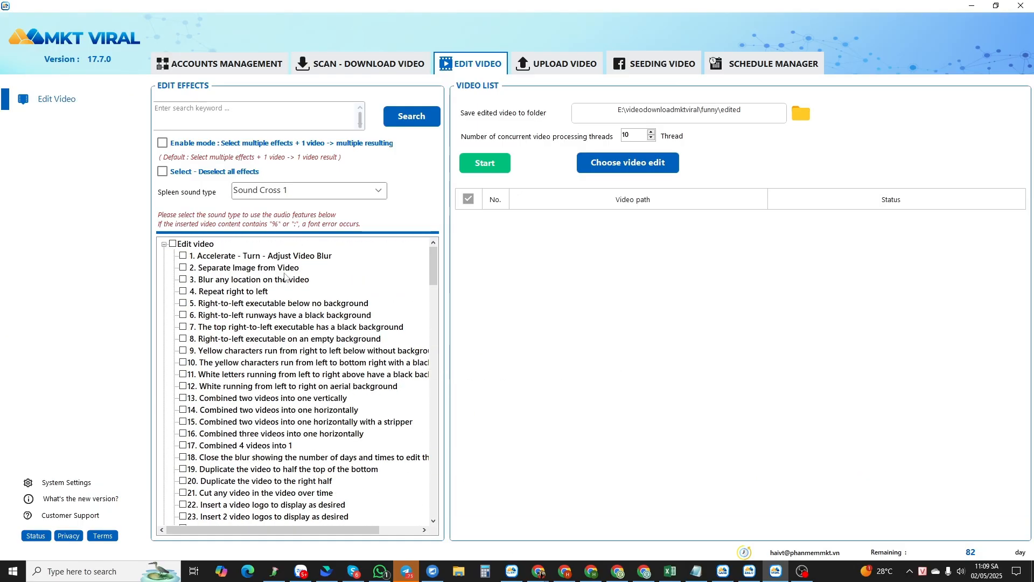
# - Scan TikTok for 10 videos using the keyword pets
pyautogui.click(388, 66)
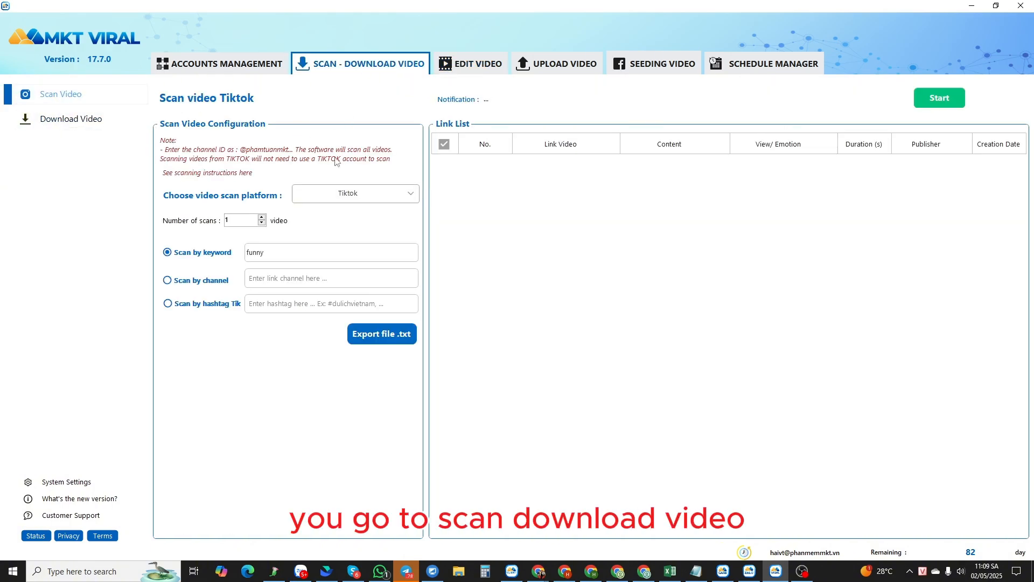
pyautogui.click(362, 197)
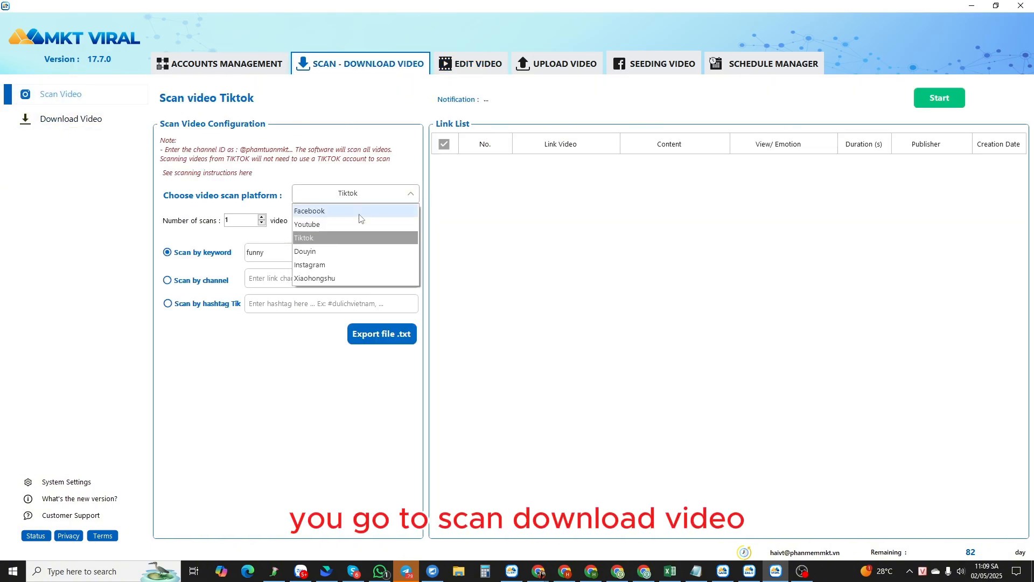
pyautogui.click(324, 238)
pyautogui.click(237, 222)
pyautogui.write('1')
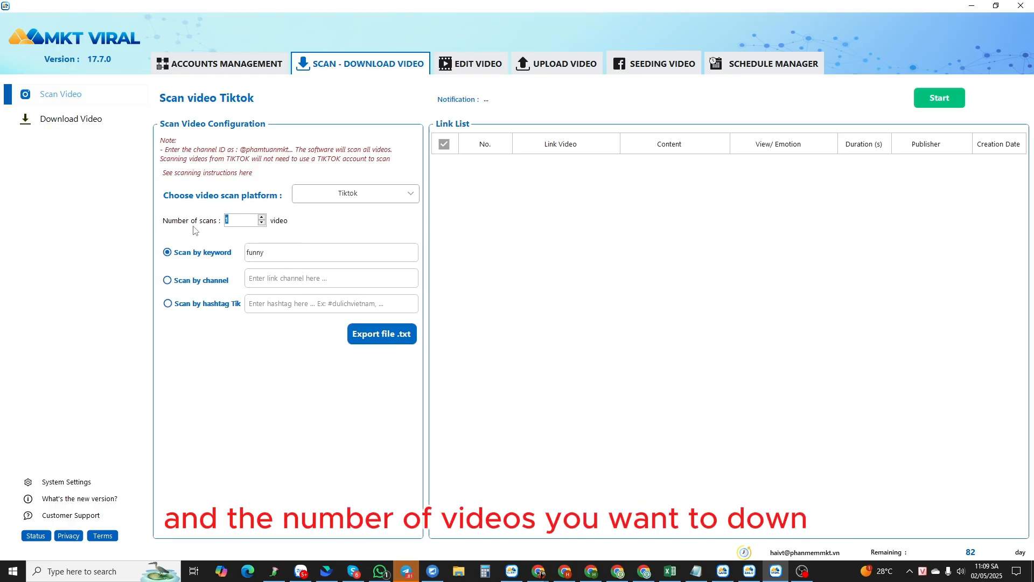
pyautogui.write('0')
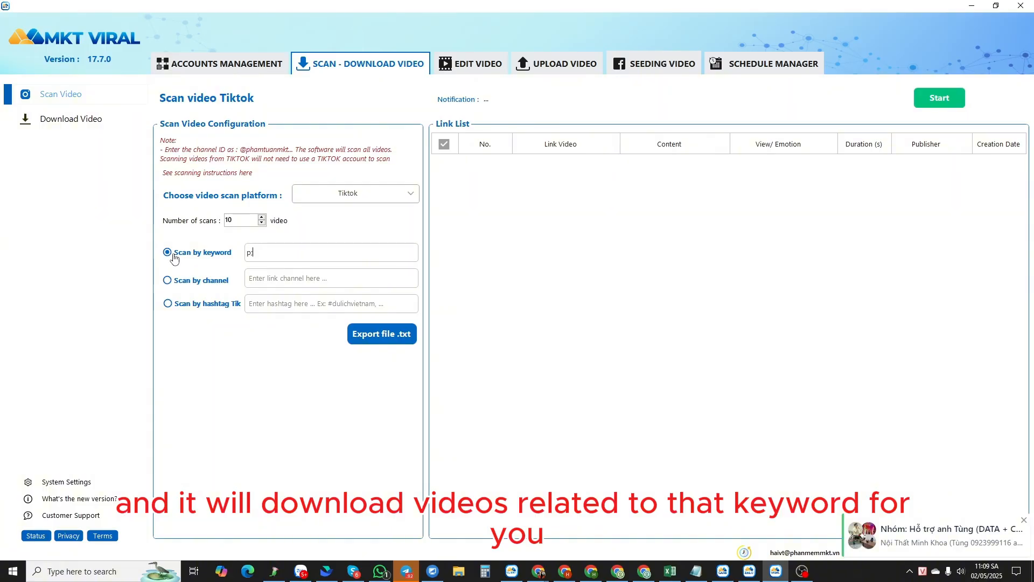
pyautogui.write('ét')
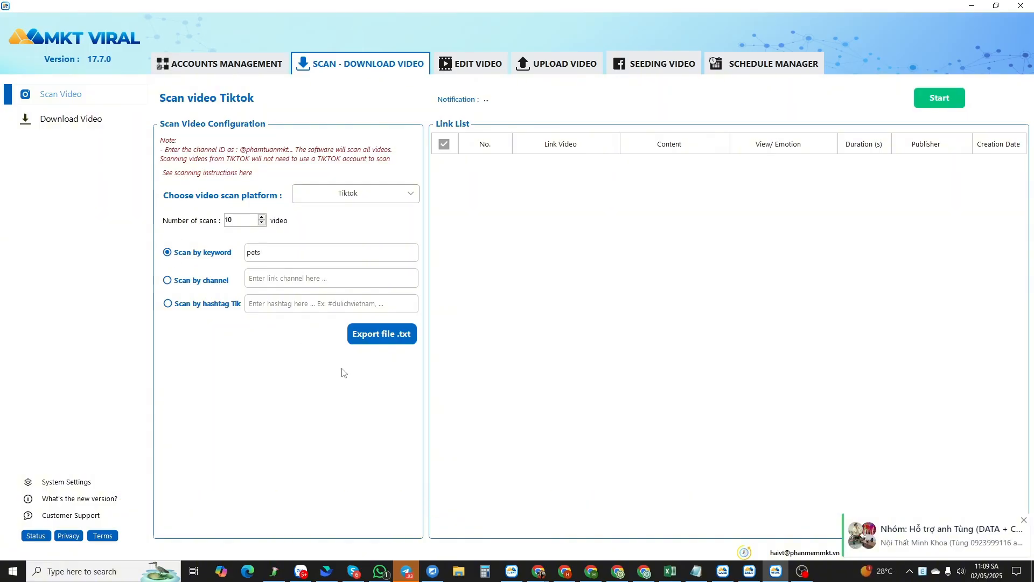
pyautogui.click(932, 105)
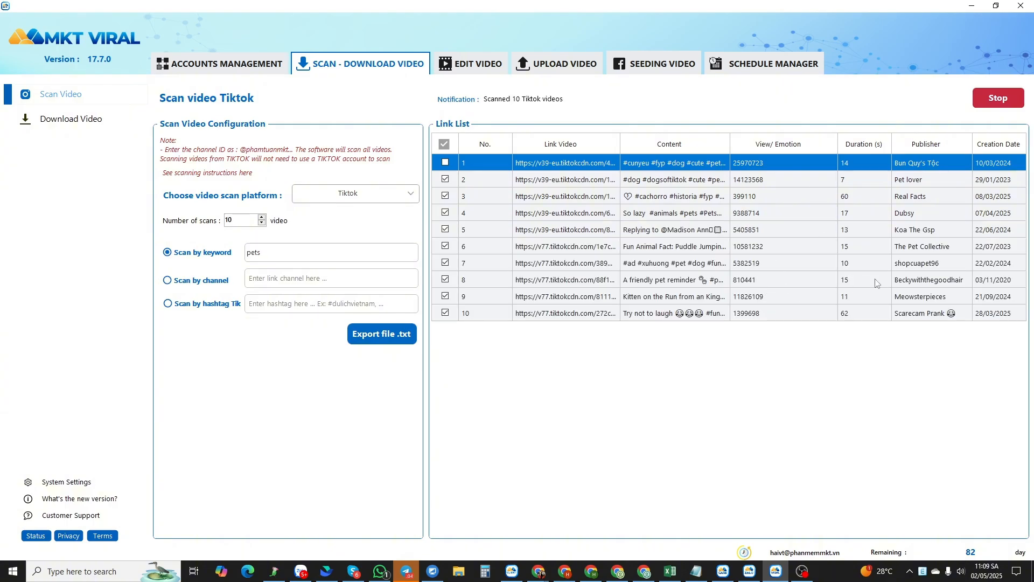
# - Select all ten scanned videos and copy their video links
pyautogui.click(924, 236)
pyautogui.click(656, 247)
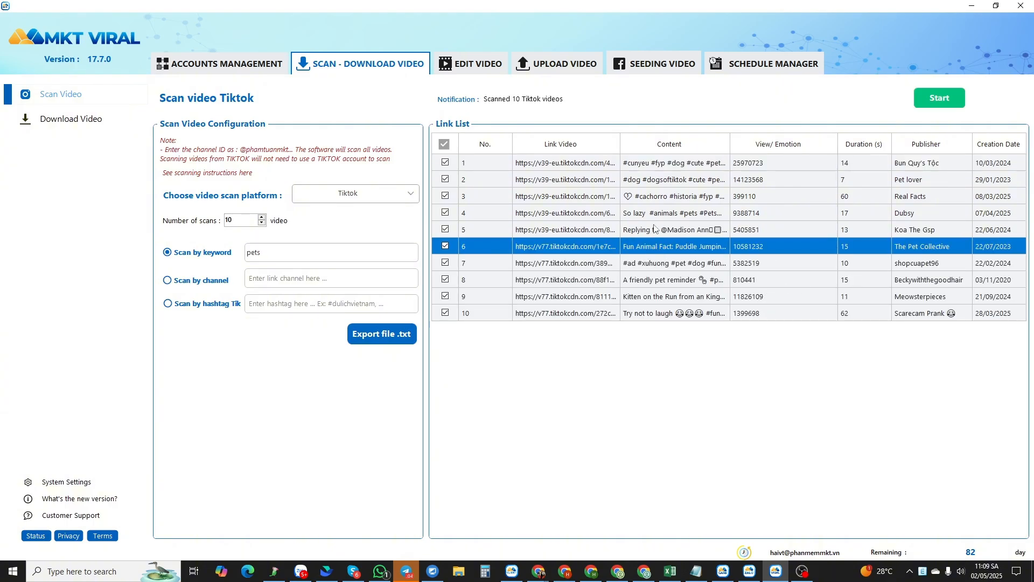
pyautogui.click(658, 231)
pyautogui.click(659, 199)
pyautogui.click(661, 165)
pyautogui.click(633, 257)
pyautogui.moveTo(499, 171); pyautogui.dragTo(510, 318)
pyautogui.rightClick(509, 229)
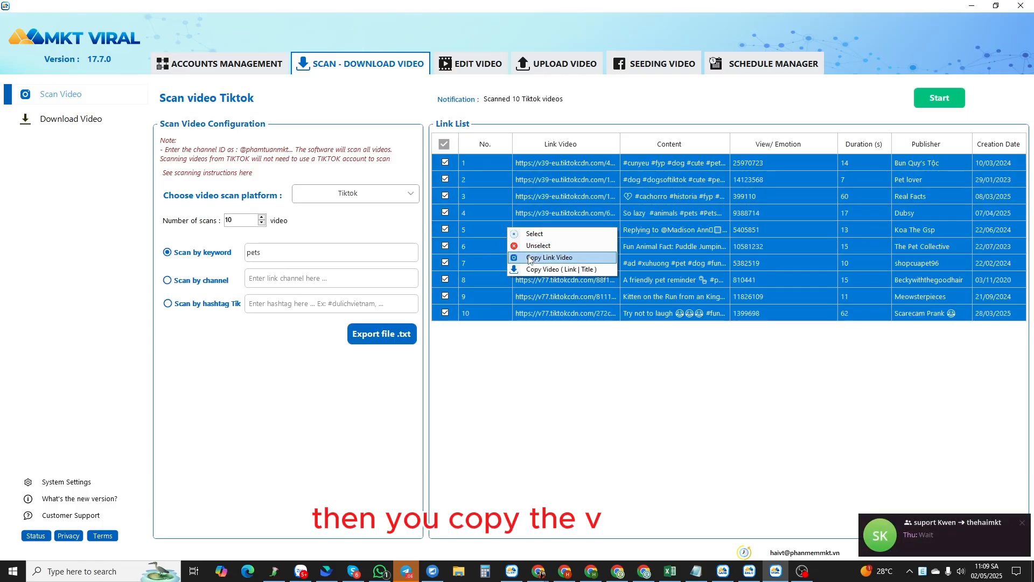
pyautogui.click(549, 257)
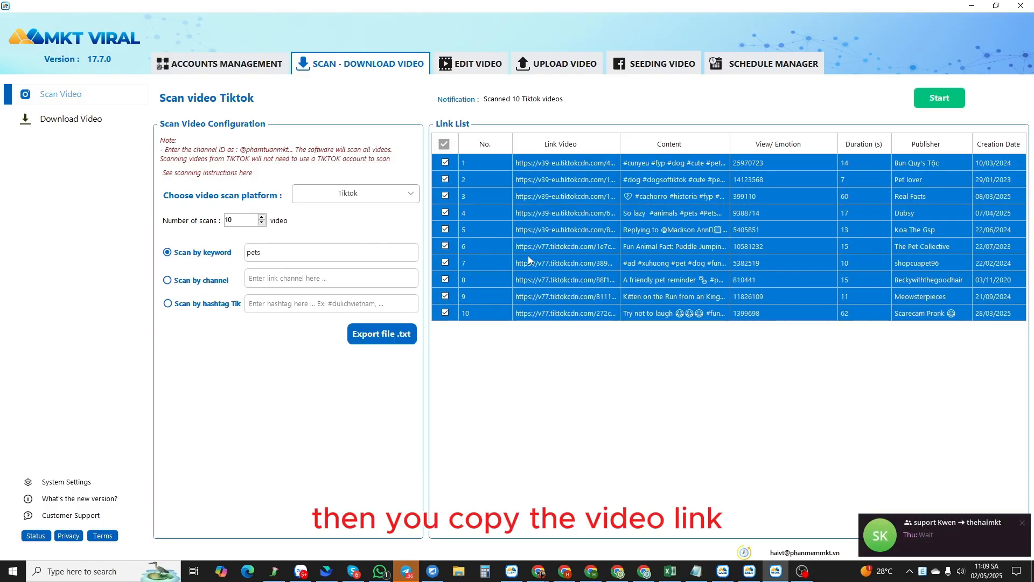
# - Paste the copied links into the batch download video list
pyautogui.click(93, 127)
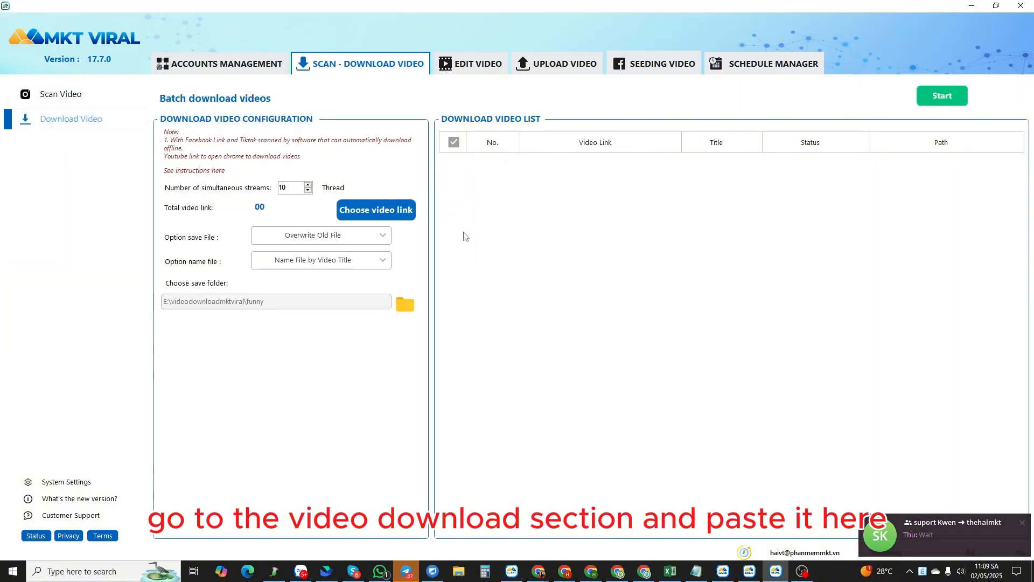
pyautogui.rightClick(528, 244)
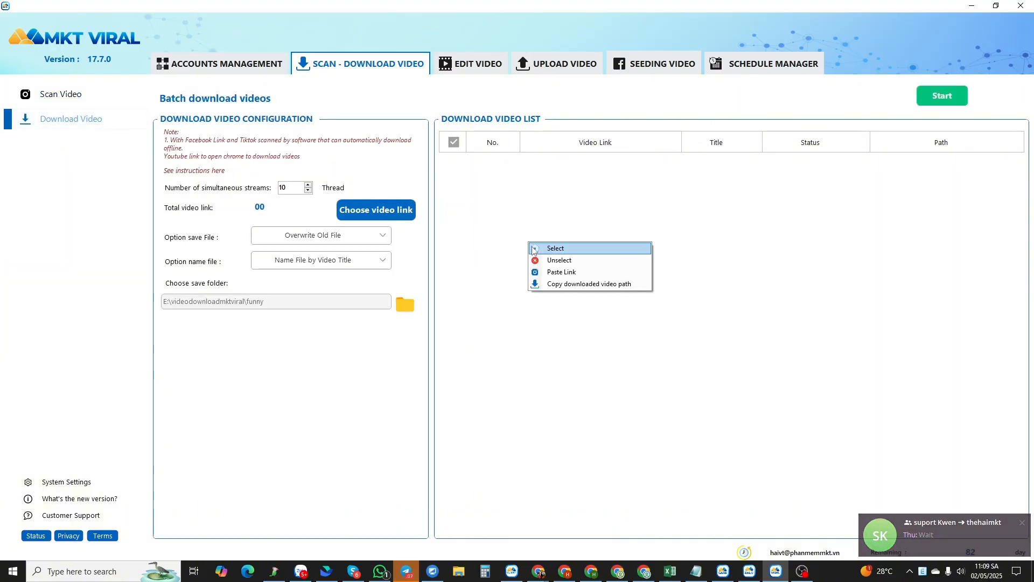
pyautogui.click(560, 272)
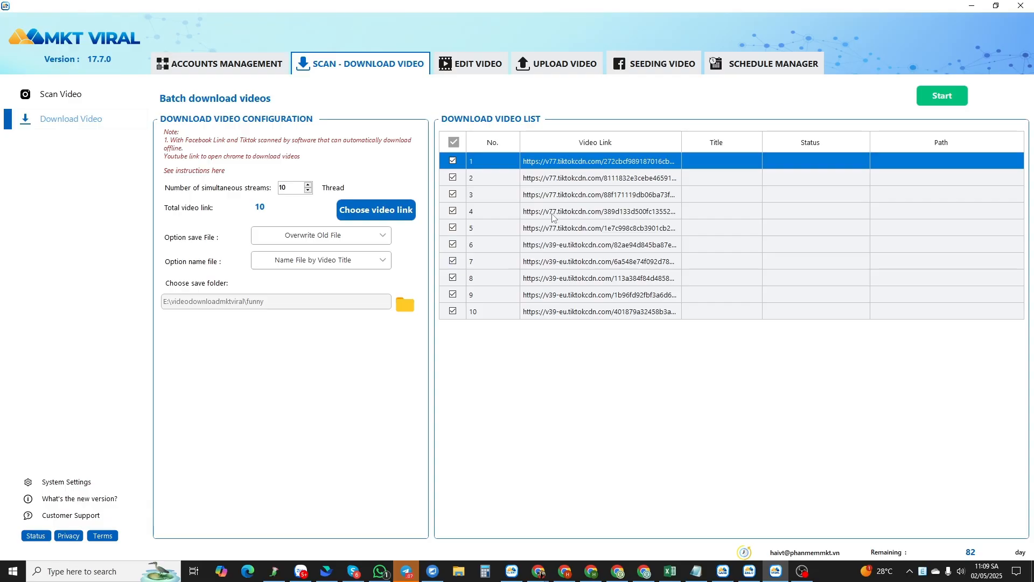
# - Create a new folder named pets inside E:\videodownloadmktviral and choose it as the save folder
pyautogui.click(405, 304)
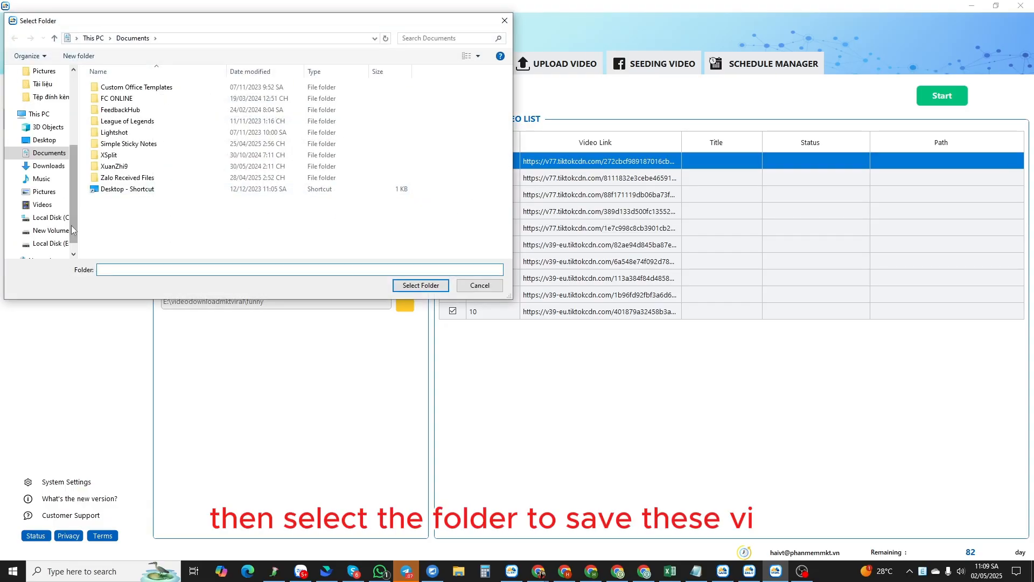
pyautogui.scroll(-10, 194, 221)
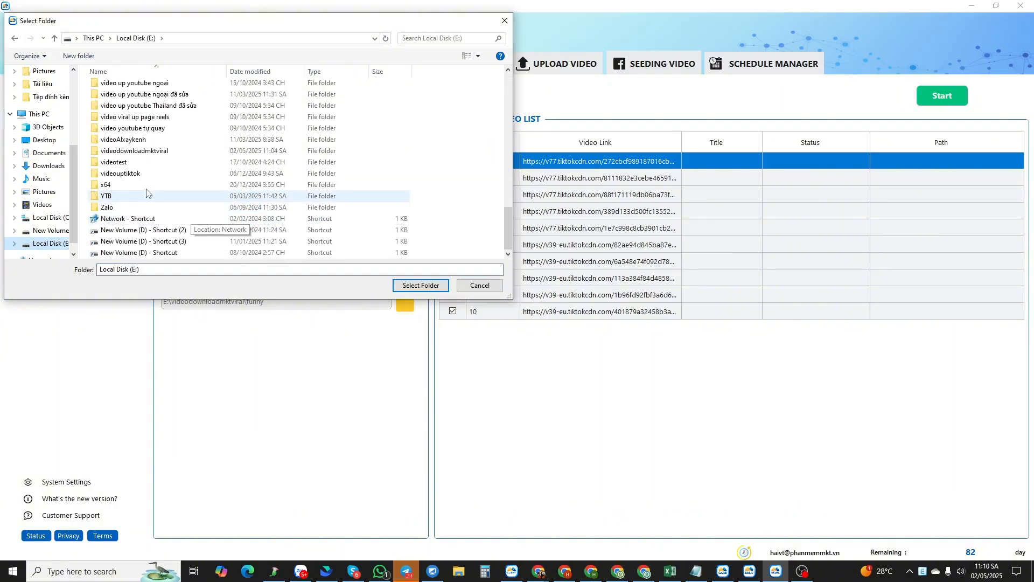
pyautogui.click(151, 153)
pyautogui.doubleClick(151, 153)
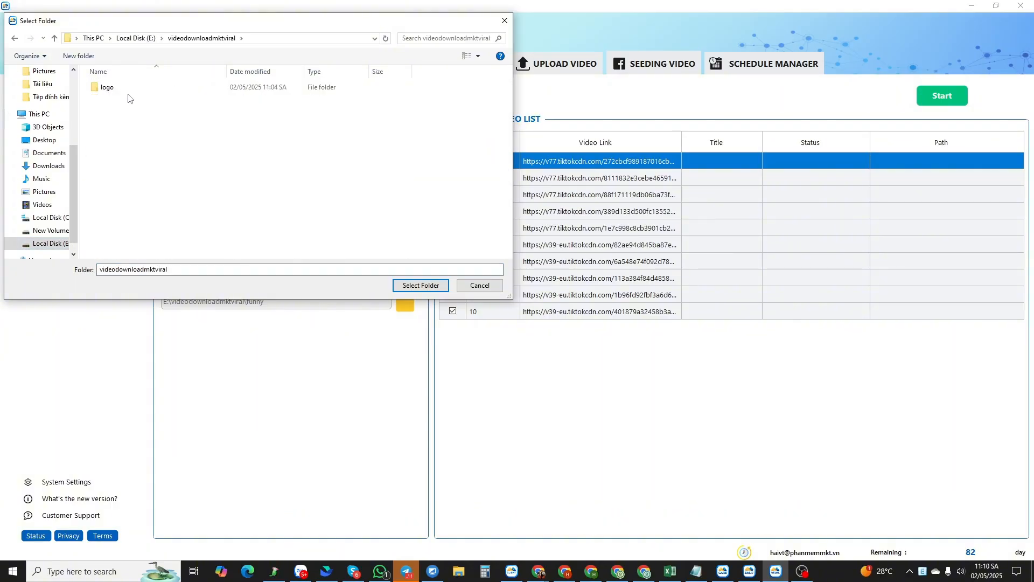
pyautogui.rightClick(172, 169)
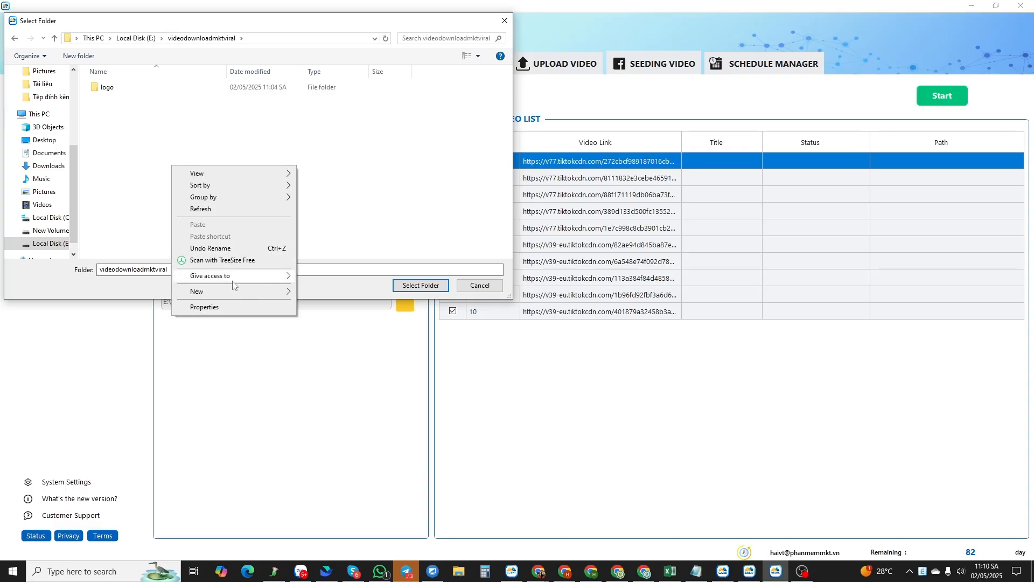
pyautogui.moveTo(243, 291)
pyautogui.click(329, 291)
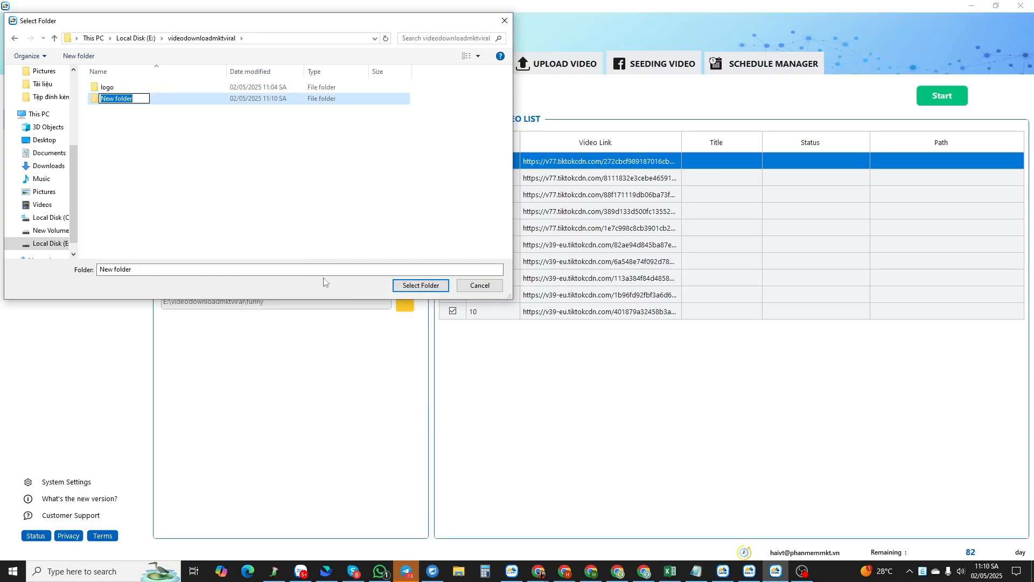
pyautogui.write('pets')
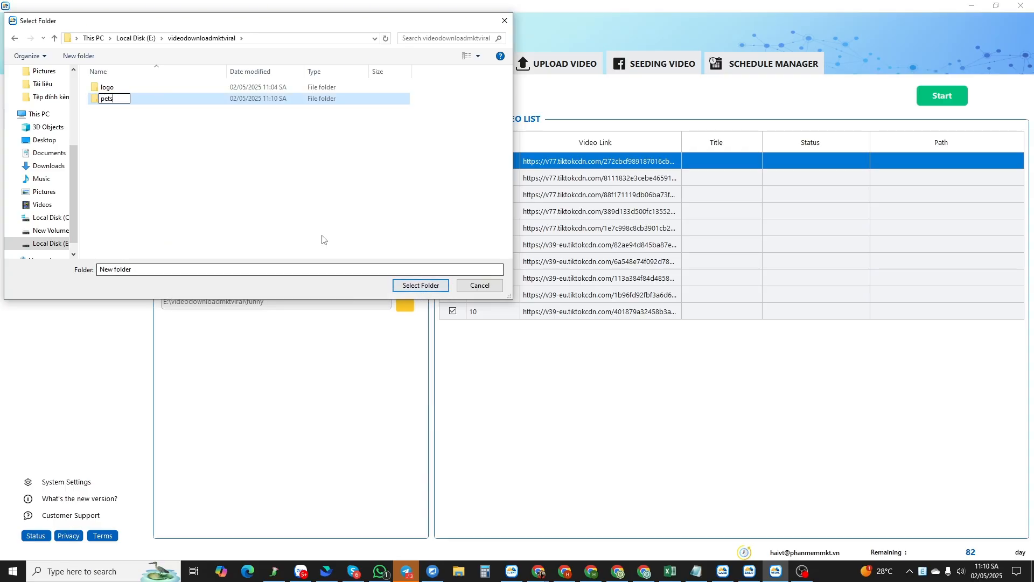
pyautogui.click(413, 290)
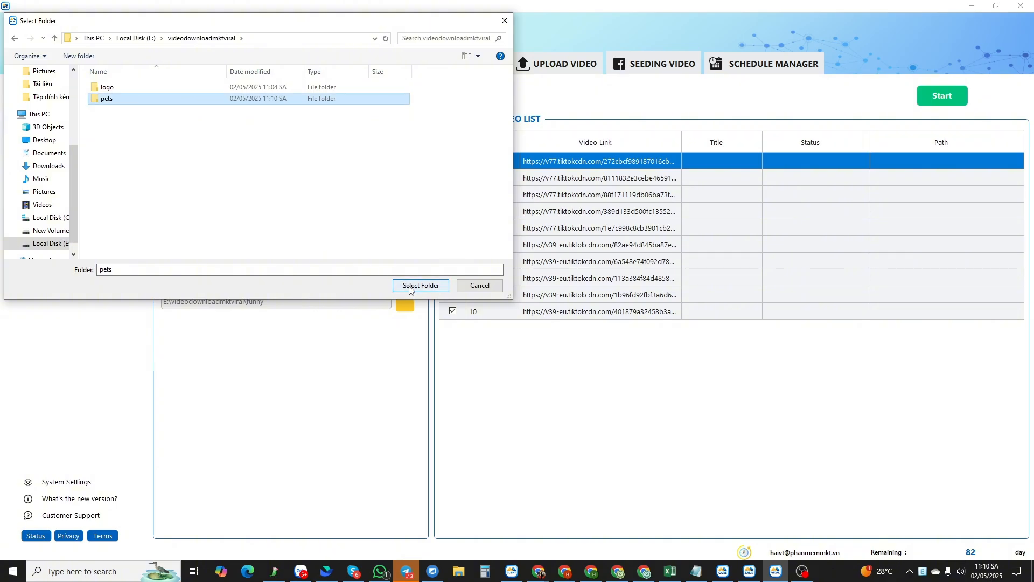
pyautogui.click(409, 287)
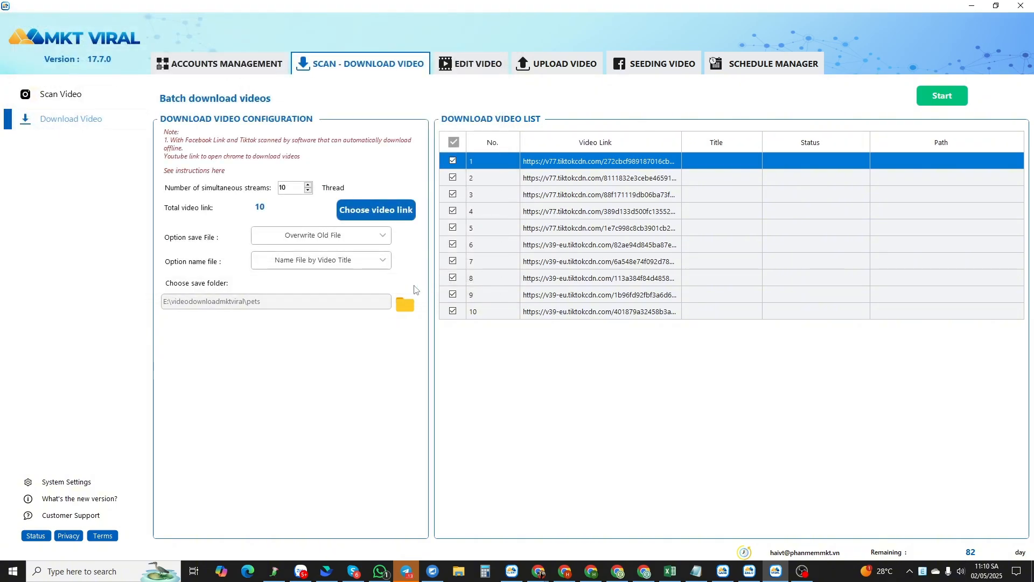
# - Start the batch download and open the pets folder in File Explorer
pyautogui.click(943, 97)
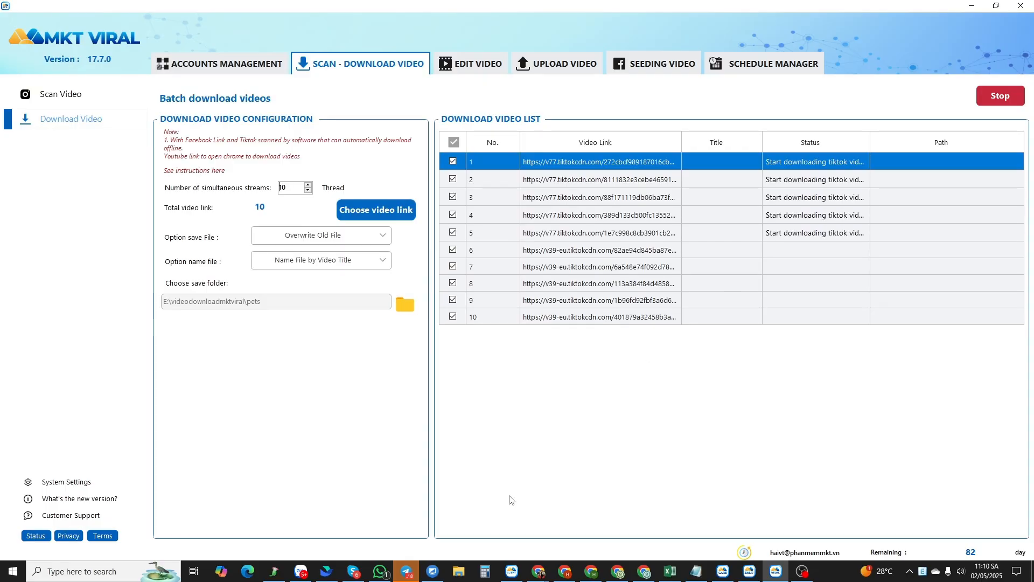
pyautogui.click(455, 571)
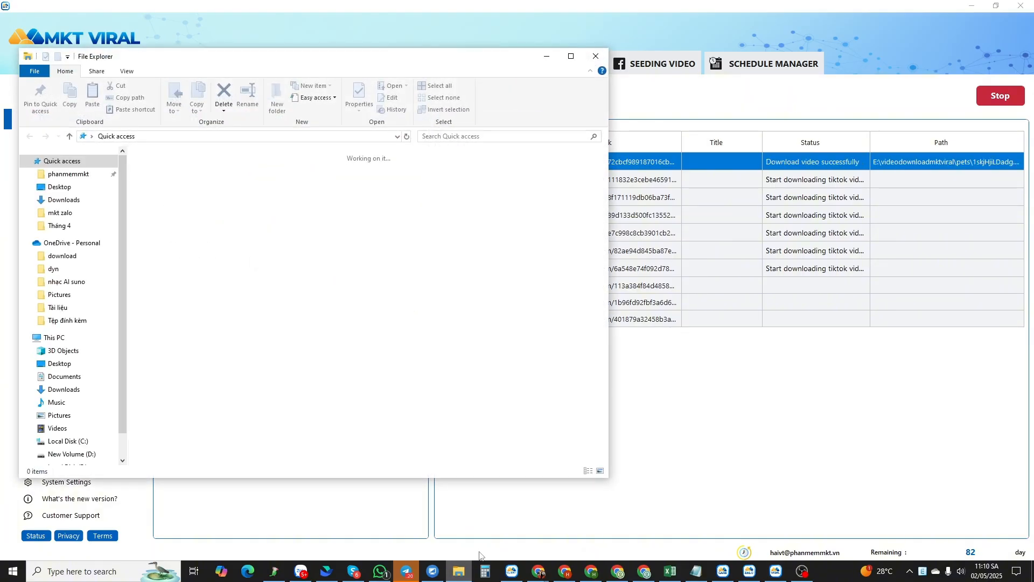
pyautogui.scroll(-1, 84, 456)
pyautogui.click(84, 433)
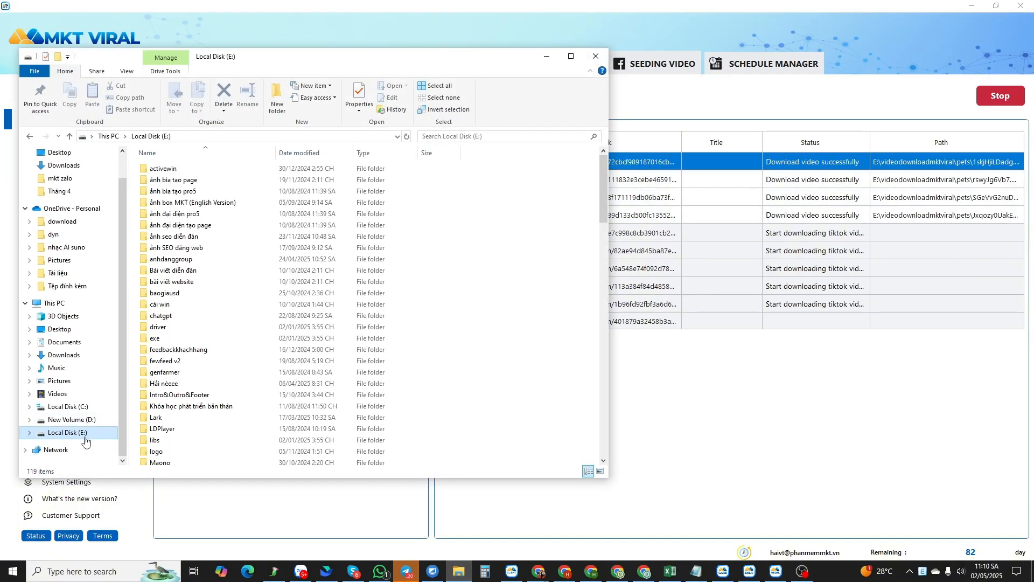
pyautogui.scroll(-5, 196, 410)
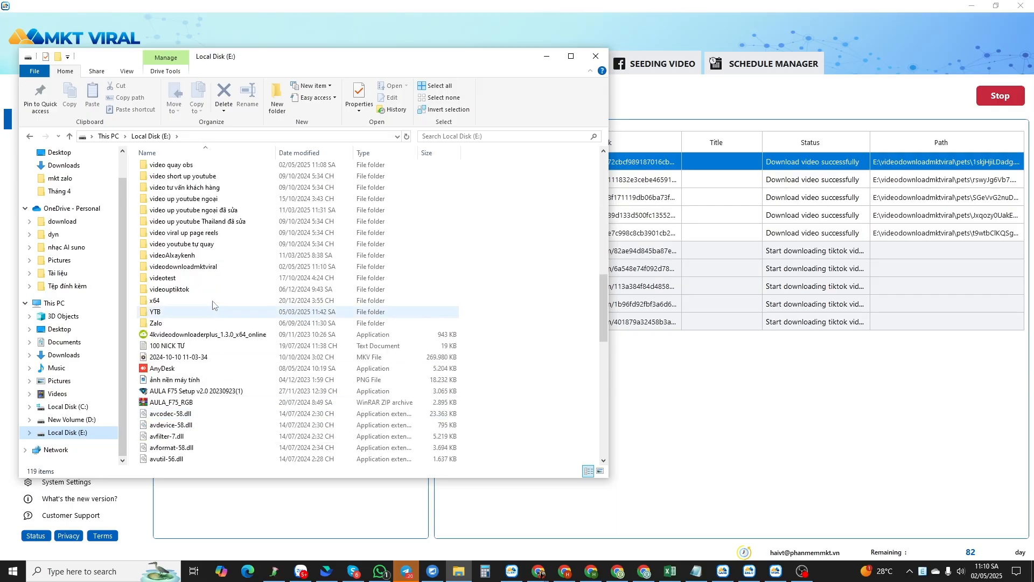
pyautogui.doubleClick(209, 270)
pyautogui.doubleClick(162, 180)
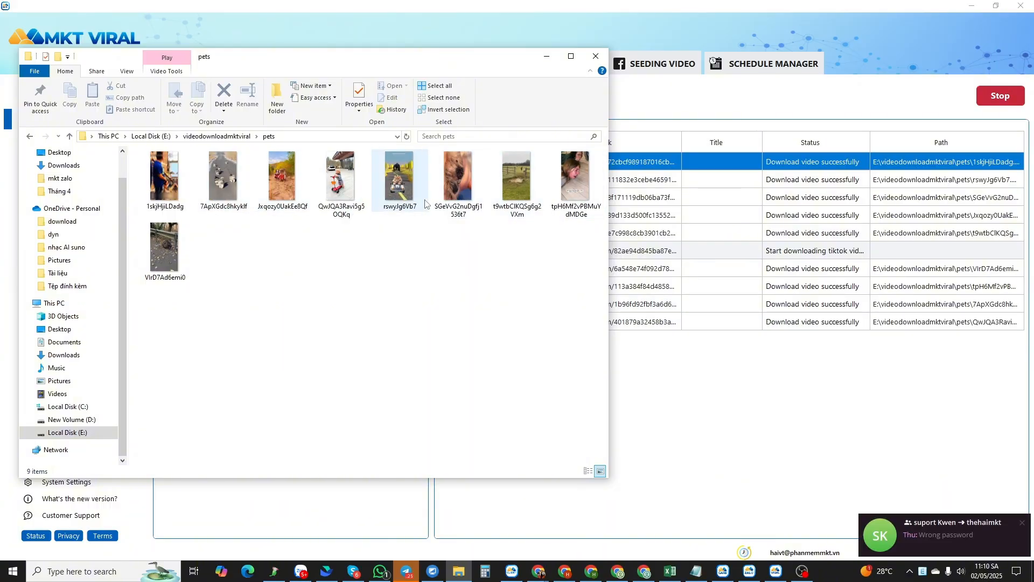
# - Play one downloaded video to check it, then close the player and File Explorer
pyautogui.doubleClick(334, 191)
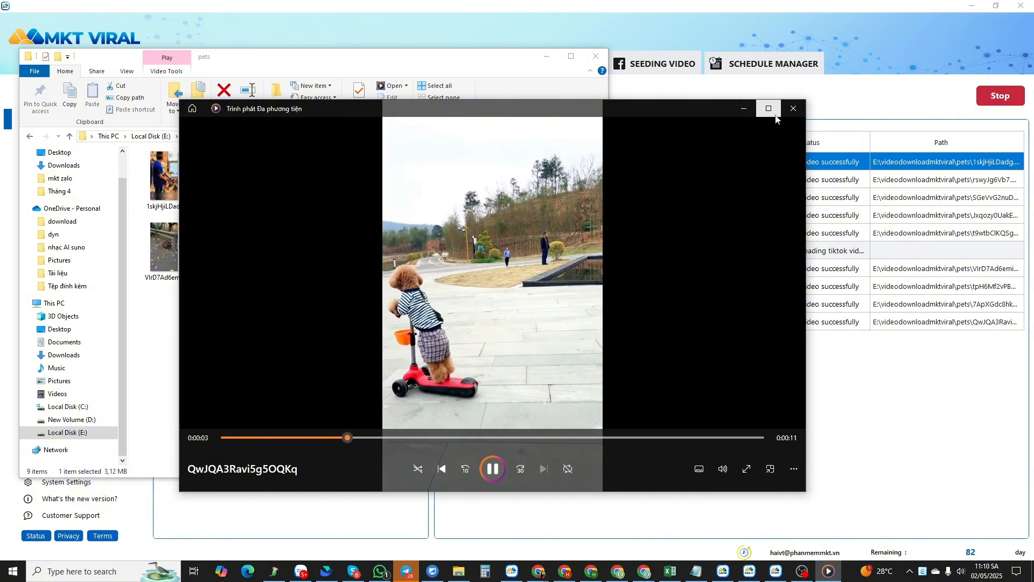
pyautogui.click(792, 110)
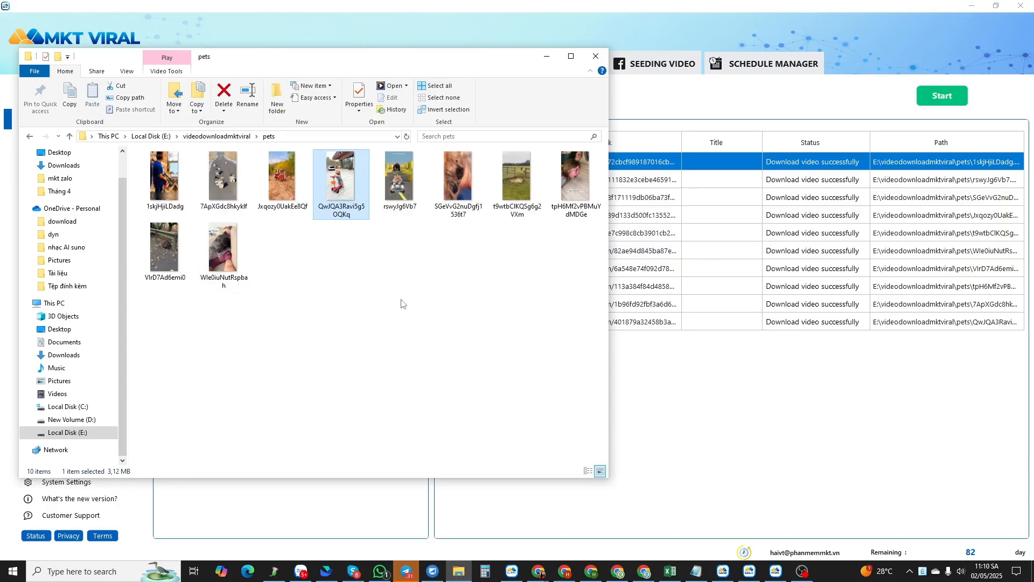
pyautogui.click(596, 56)
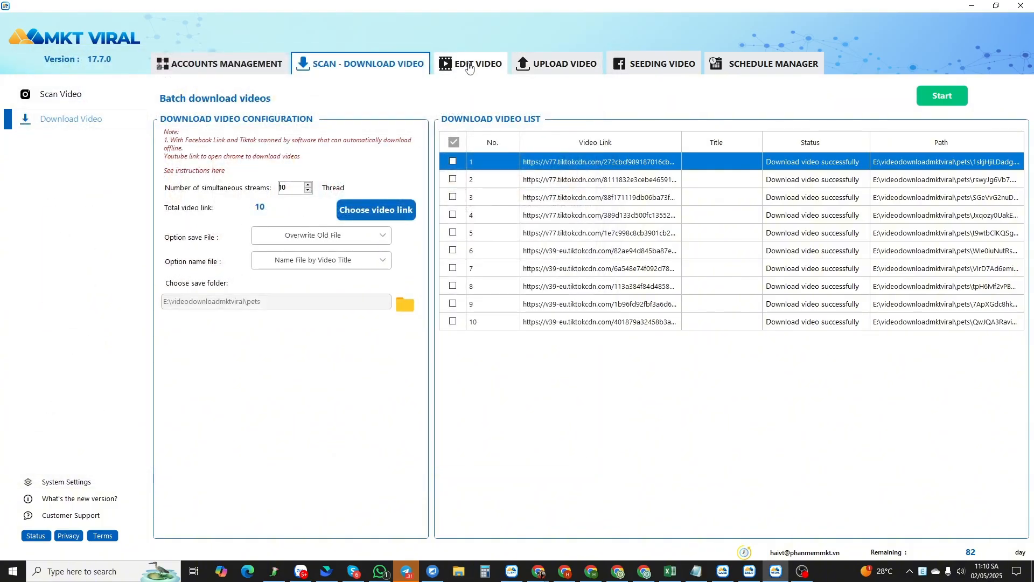
# - Switch to video editing and enable effect 26, Insert a logo or video in the right corner on another video
pyautogui.click(470, 67)
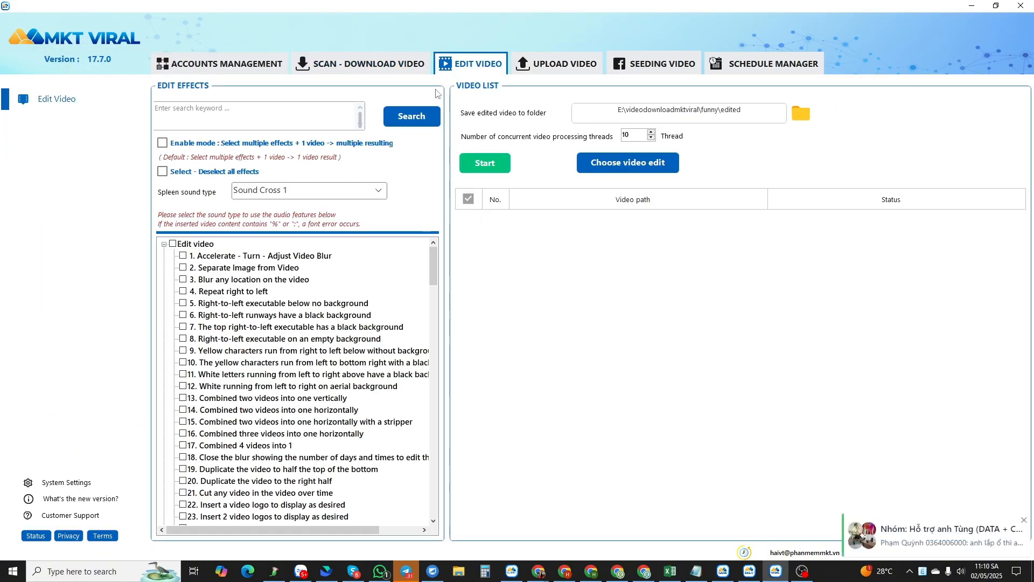
pyautogui.scroll(-1, 251, 344)
pyautogui.scroll(-5, 251, 345)
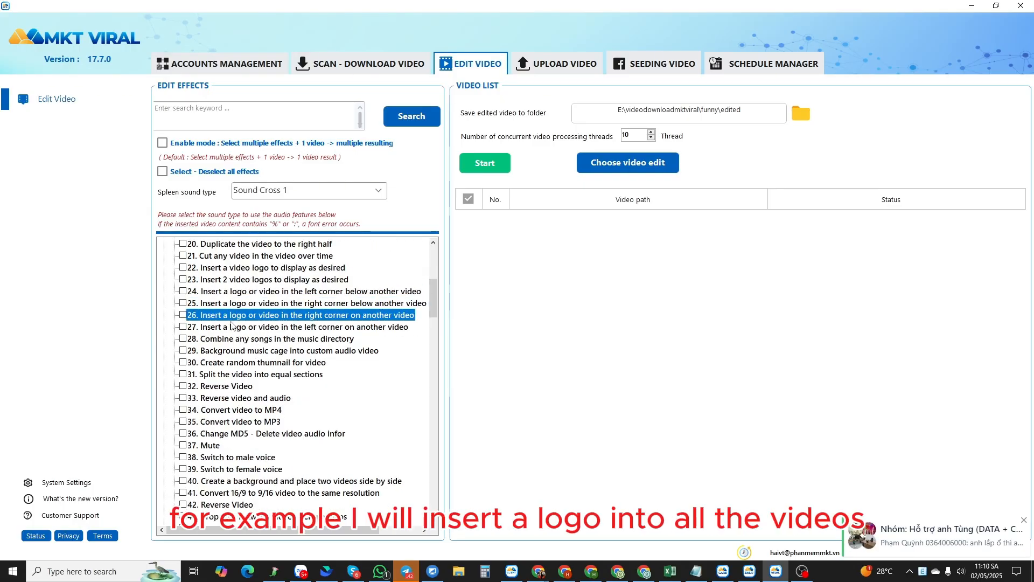
pyautogui.click(253, 316)
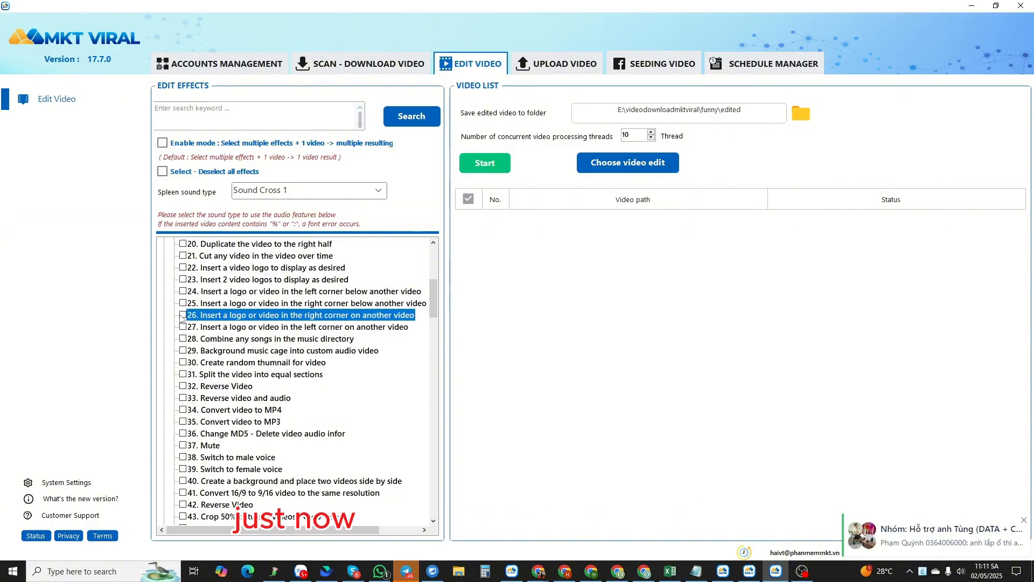
# - Configure effect 26 with the logo file Logo MKT_Logo MKT doc tagline from E:\videodownloadmktviral\logo and save it
pyautogui.rightClick(226, 317)
pyautogui.rightClick(219, 315)
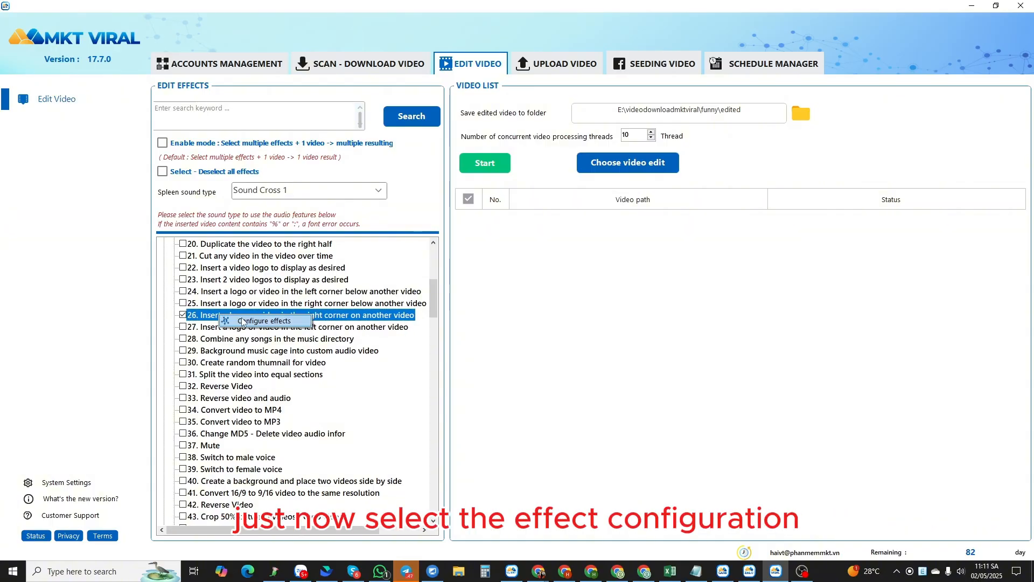
pyautogui.click(274, 323)
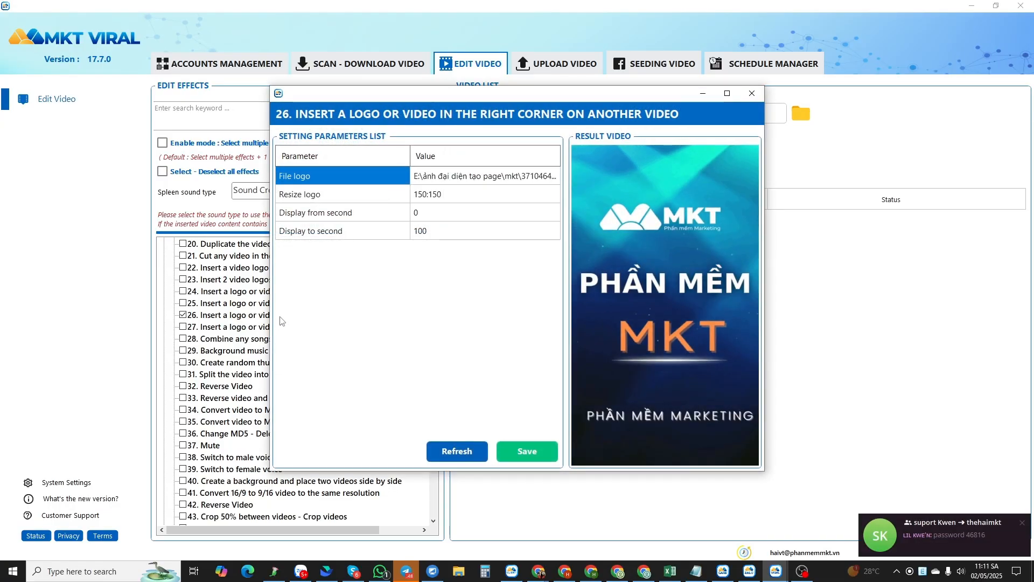
pyautogui.click(447, 177)
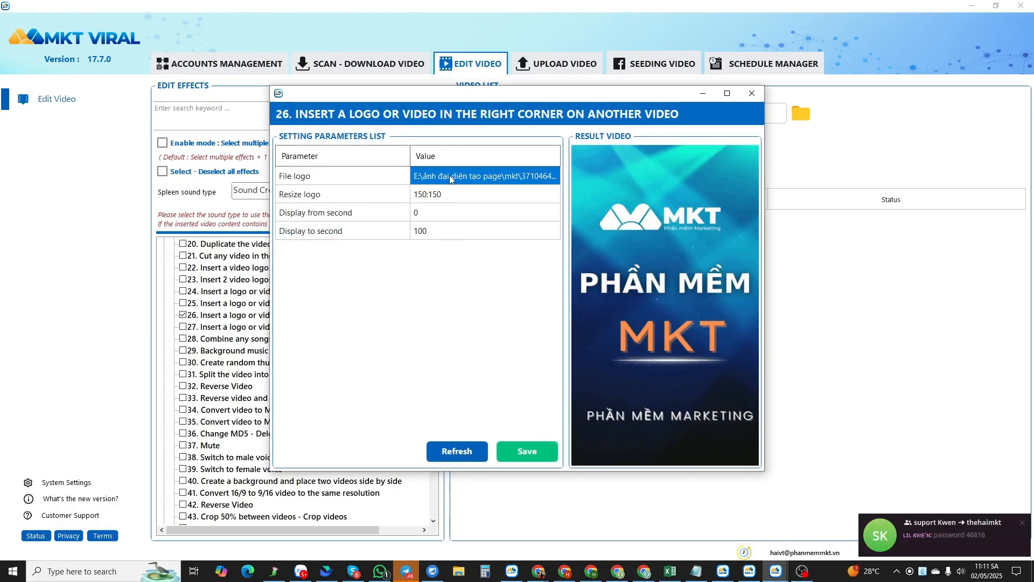
pyautogui.click(450, 175)
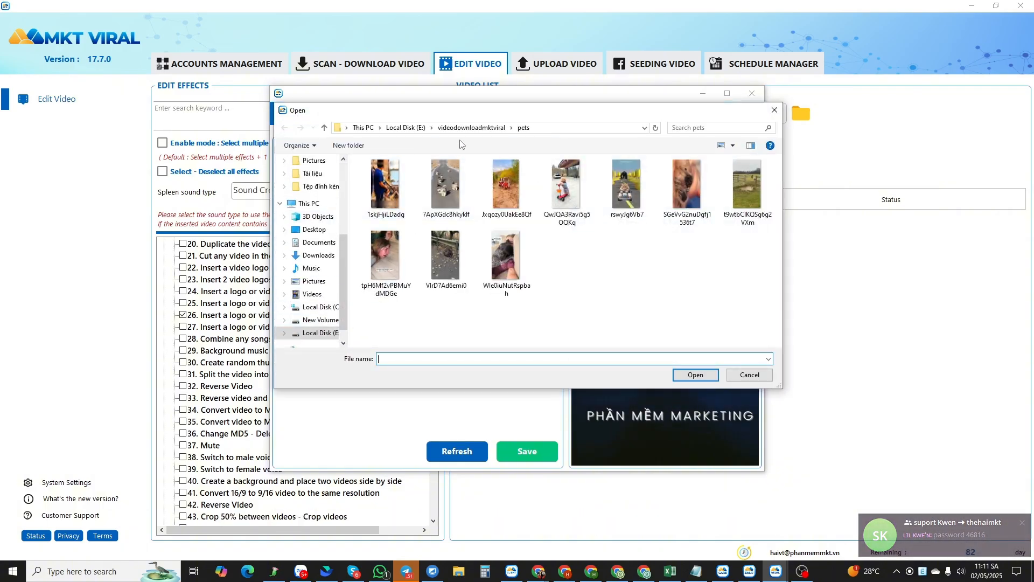
pyautogui.click(471, 127)
pyautogui.doubleClick(376, 177)
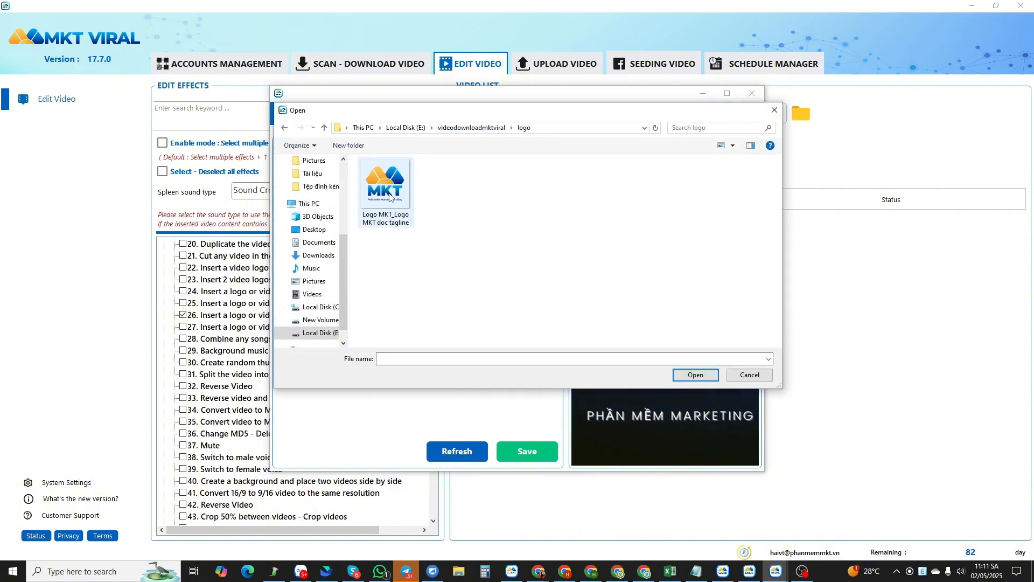
pyautogui.doubleClick(381, 204)
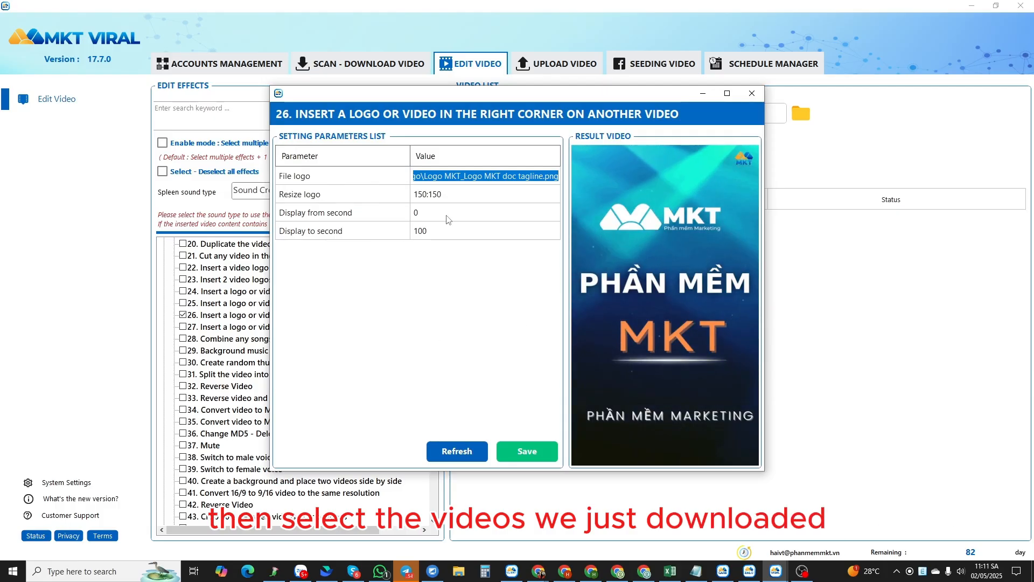
pyautogui.click(527, 451)
pyautogui.click(538, 324)
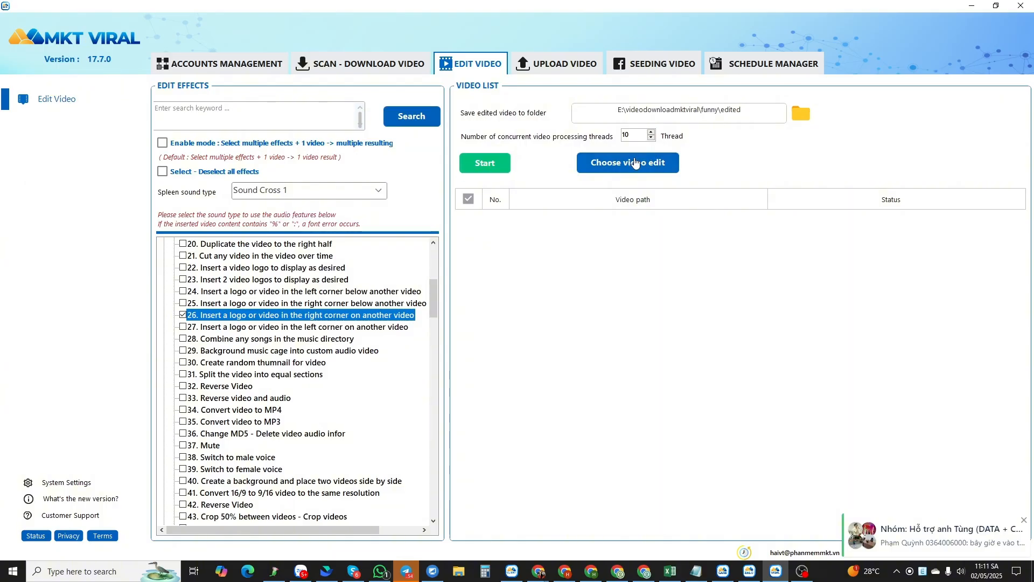
# - Load all videos from the pets folder into the editing video list
pyautogui.click(636, 162)
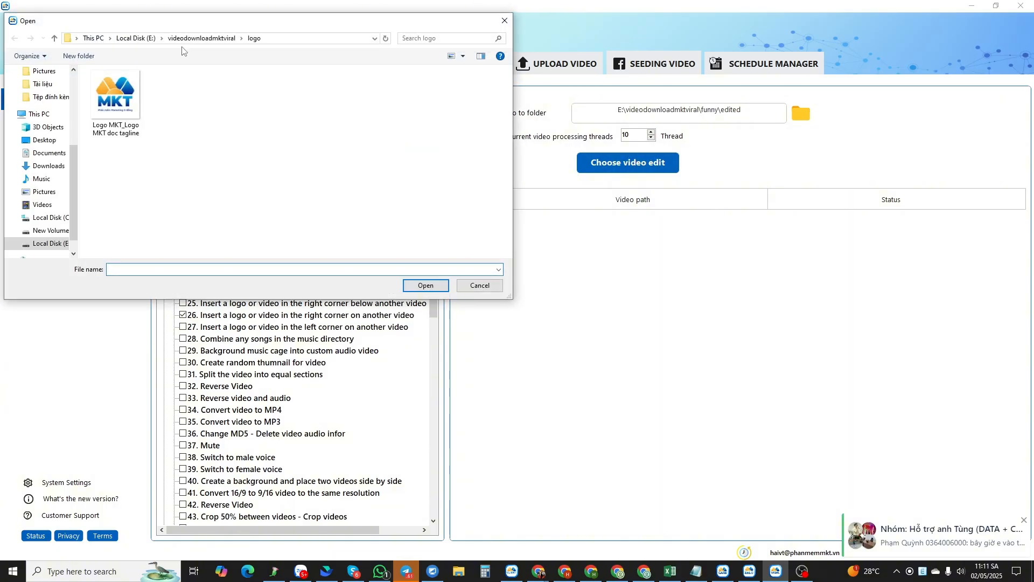
pyautogui.click(184, 39)
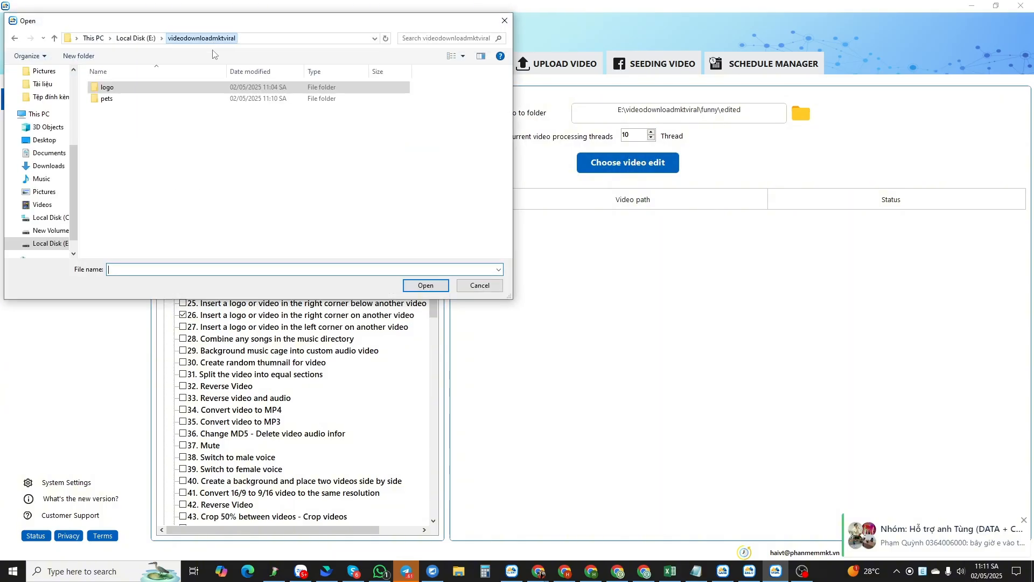
pyautogui.doubleClick(104, 97)
pyautogui.moveTo(482, 225); pyautogui.dragTo(119, 97)
pyautogui.doubleClick(119, 97)
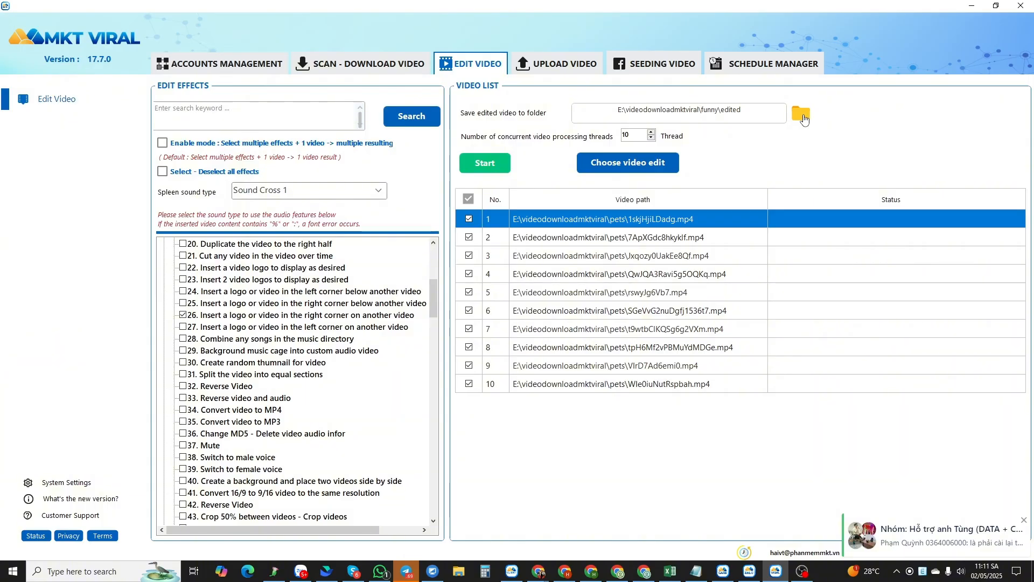
# - Create a folder named edited inside the pets folder and choose it as the save folder for edited videos
pyautogui.click(803, 116)
pyautogui.click(207, 38)
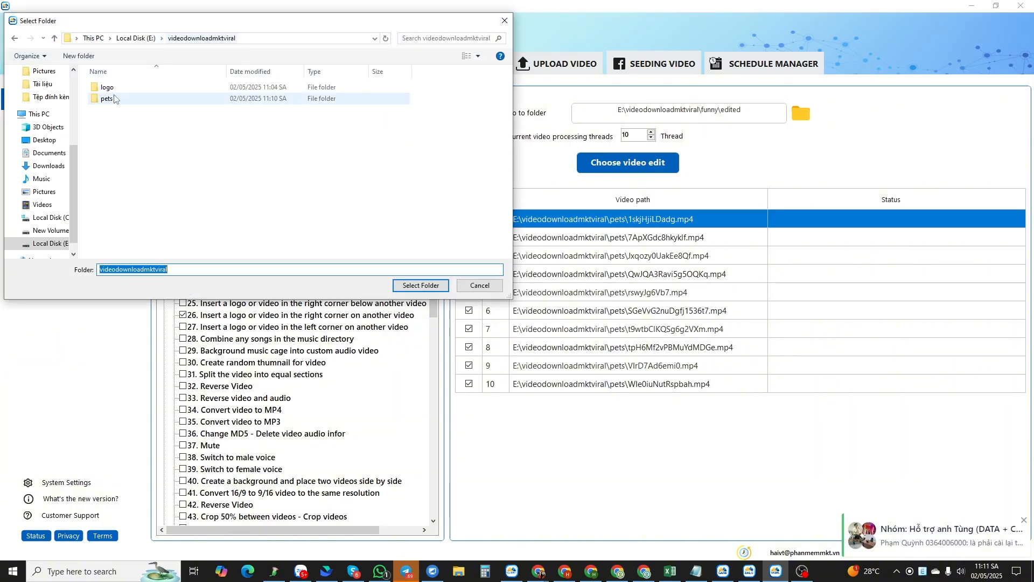
pyautogui.doubleClick(120, 102)
pyautogui.rightClick(141, 128)
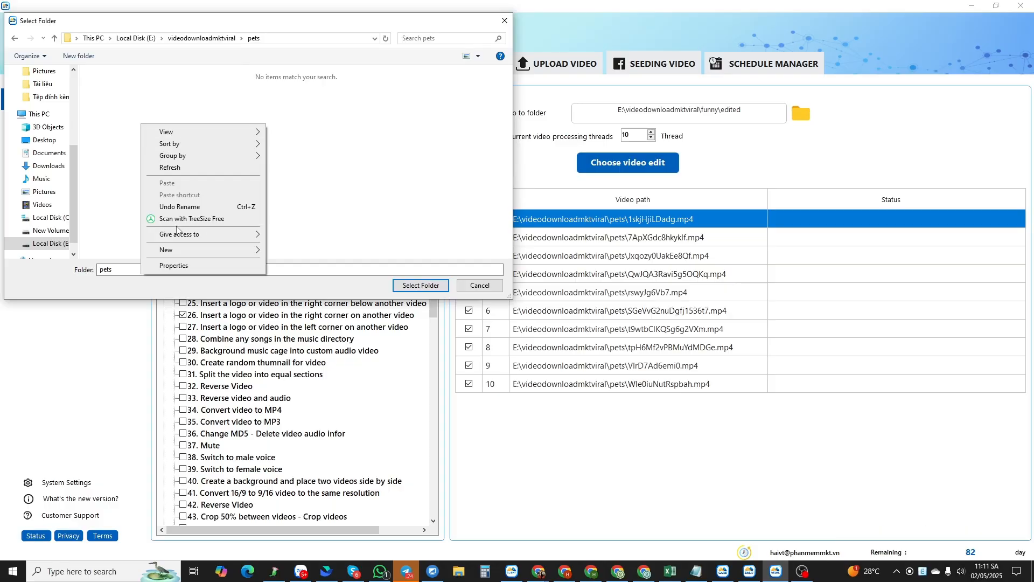
pyautogui.moveTo(180, 247)
pyautogui.click(285, 250)
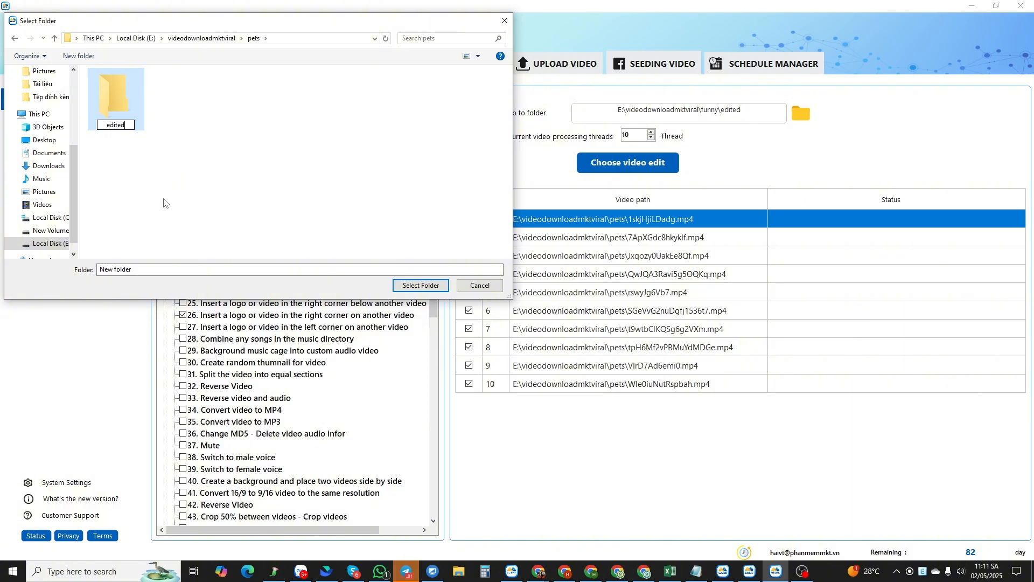
pyautogui.write('edited')
pyautogui.press('Return')
pyautogui.click(420, 285)
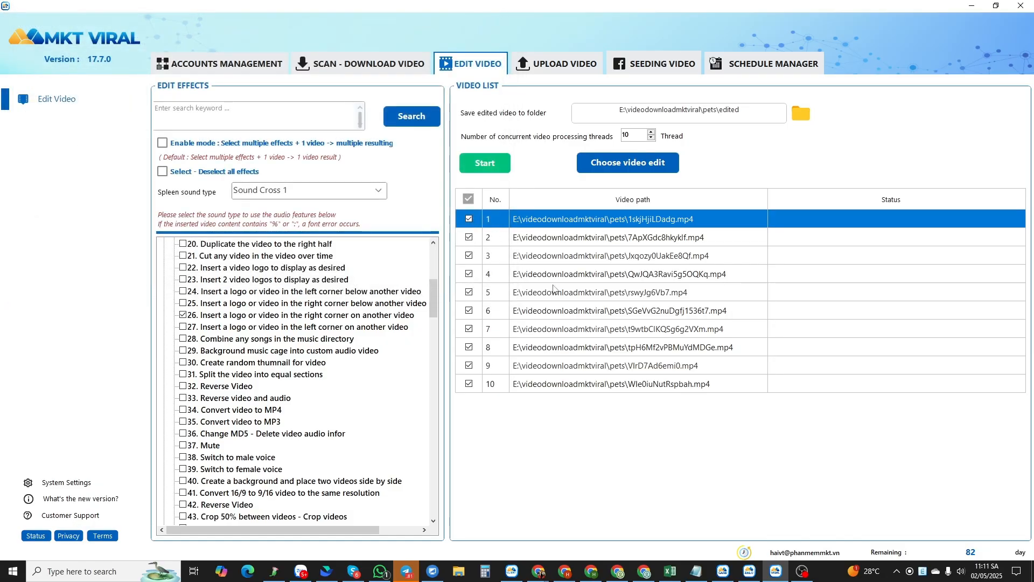
# - Start the batch edit and open the pets\edited folder in File Explorer
pyautogui.click(484, 167)
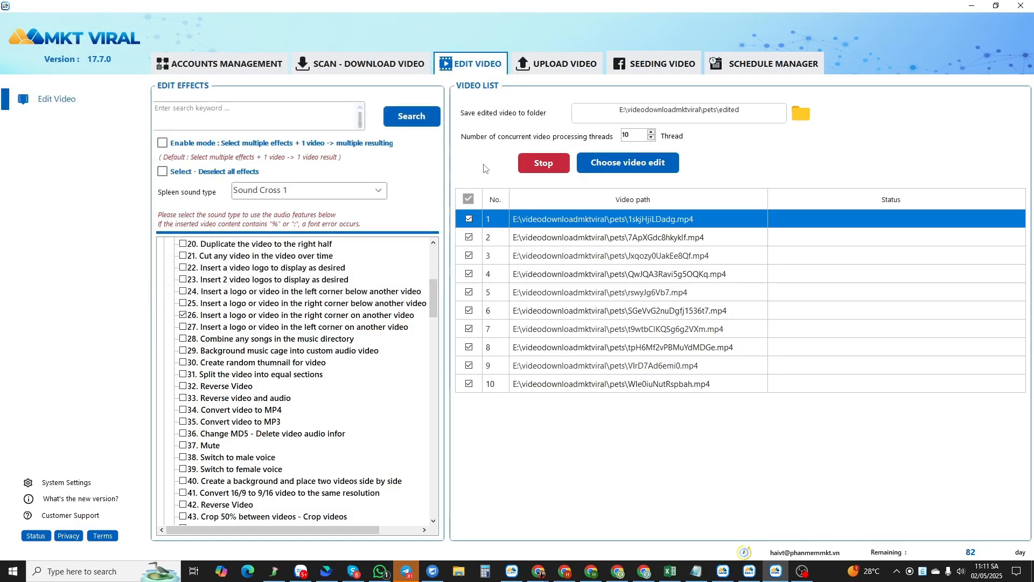
pyautogui.click(458, 571)
pyautogui.scroll(-1, 81, 462)
pyautogui.scroll(-1, 80, 463)
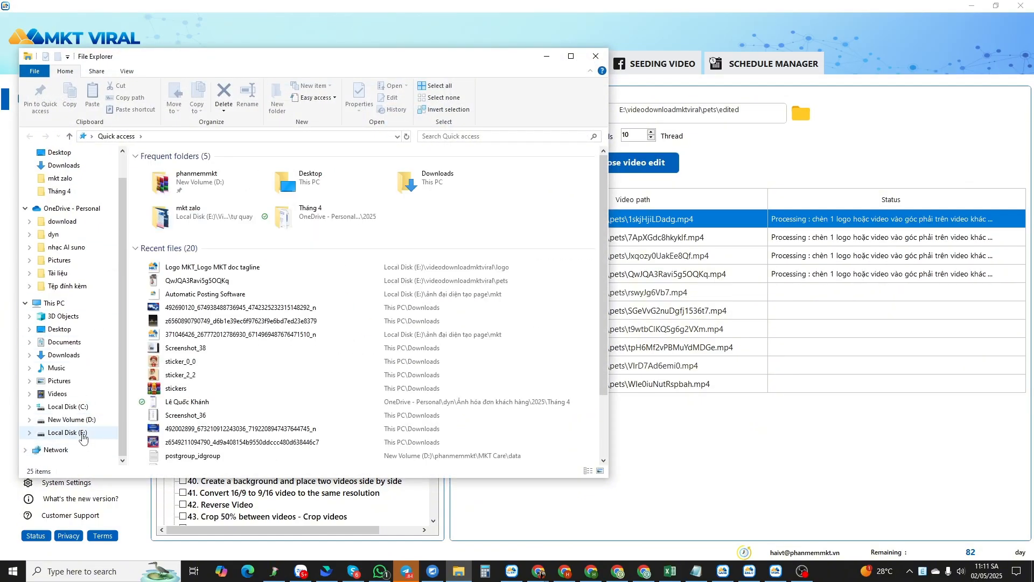
pyautogui.click(68, 432)
pyautogui.scroll(-10, 198, 312)
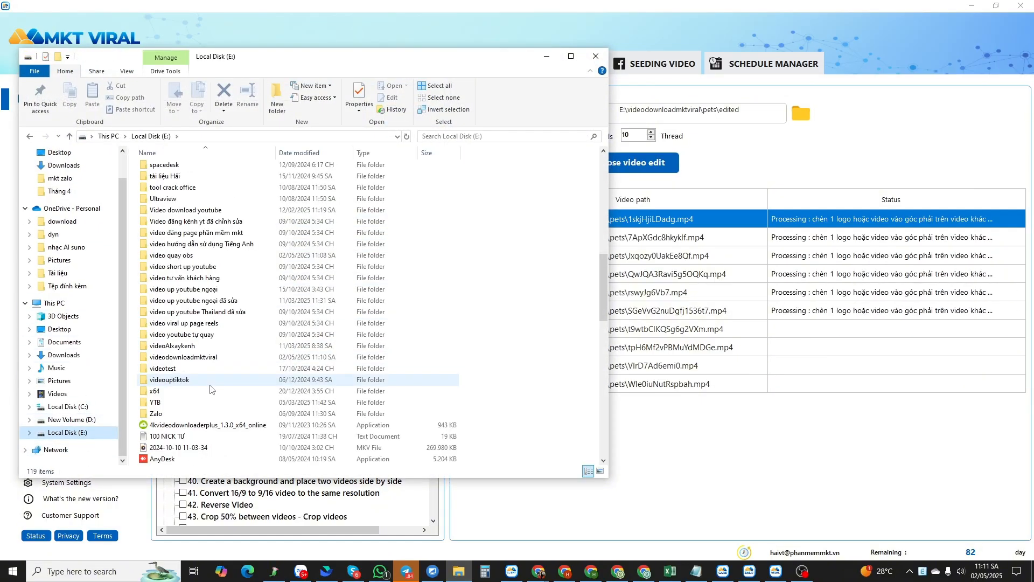
pyautogui.doubleClick(178, 357)
pyautogui.doubleClick(172, 180)
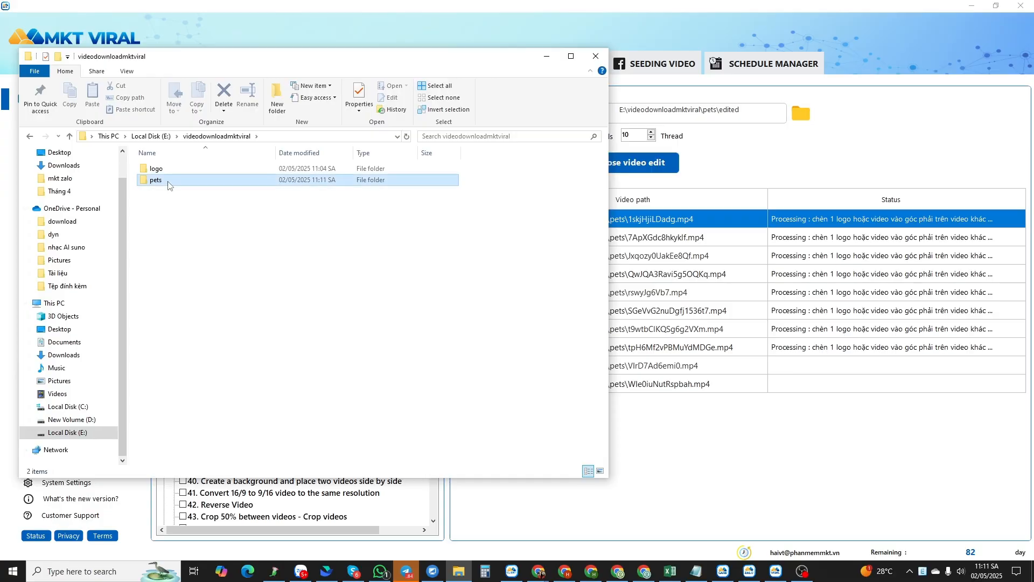
pyautogui.click(165, 188)
pyautogui.doubleClick(165, 187)
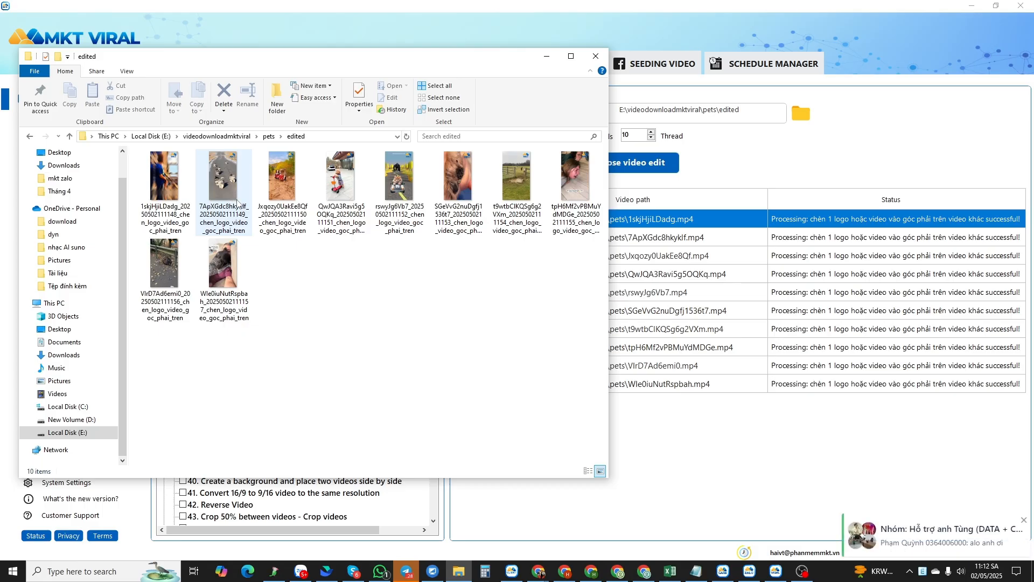
# - Play two edited videos to check the inserted logo, closing the player after each
pyautogui.doubleClick(341, 173)
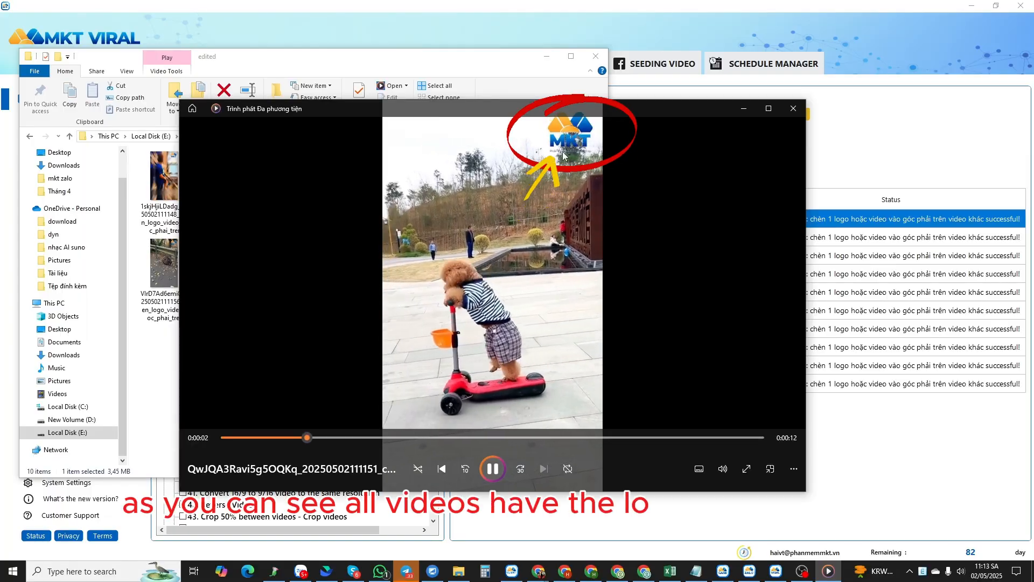
pyautogui.click(794, 110)
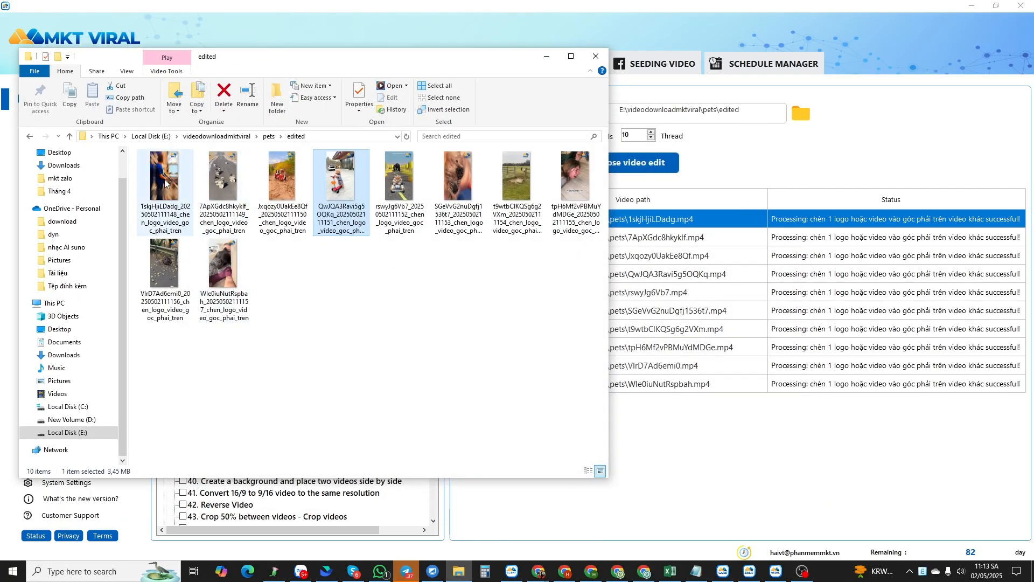
pyautogui.doubleClick(205, 273)
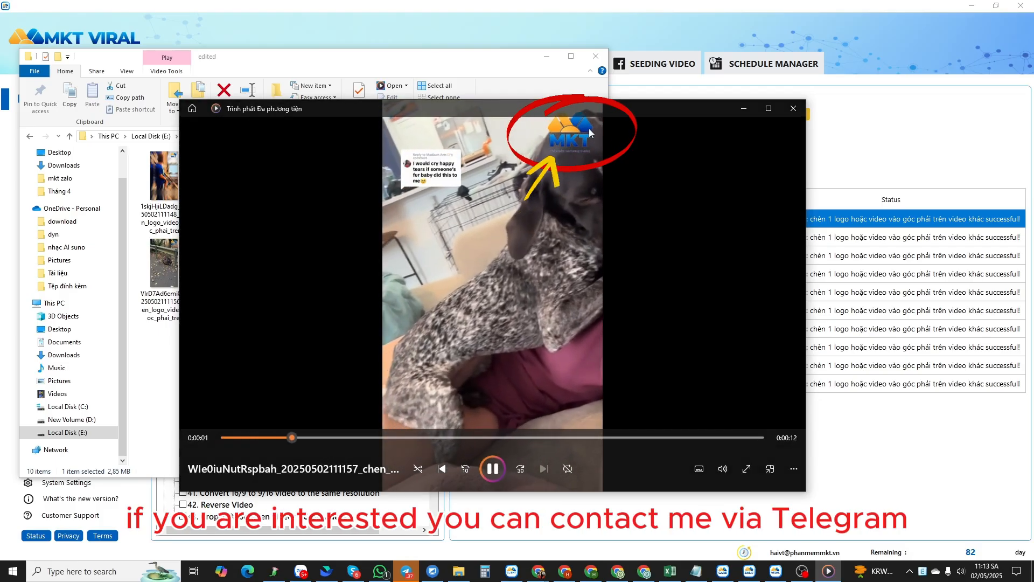
pyautogui.click(793, 113)
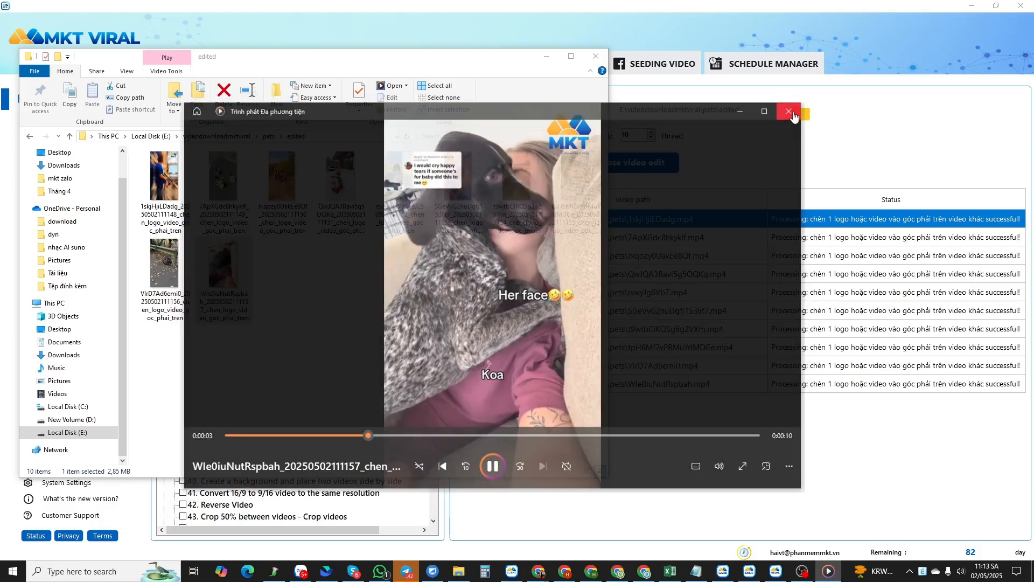
pyautogui.click(802, 571)
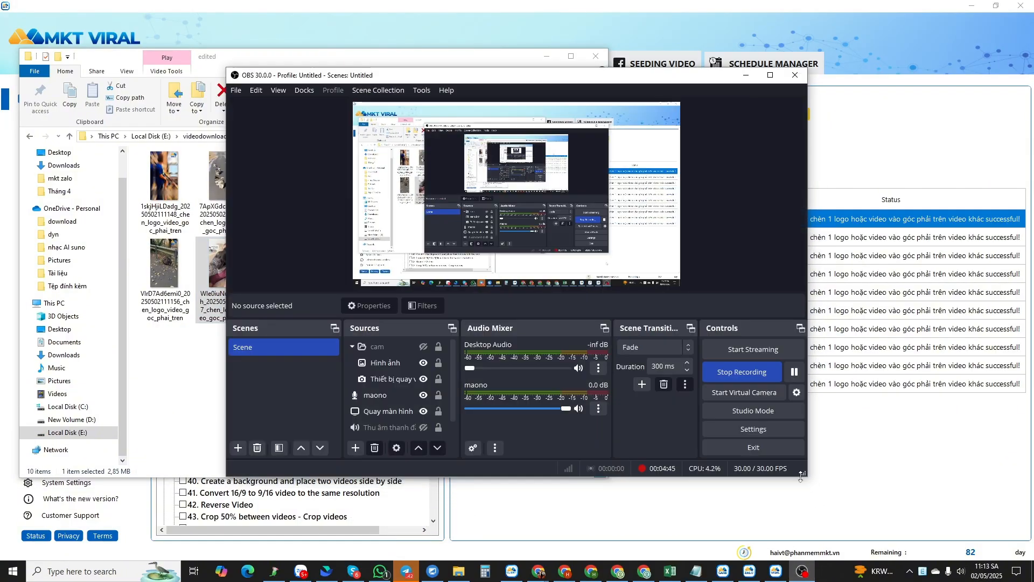
pyautogui.click(753, 371)
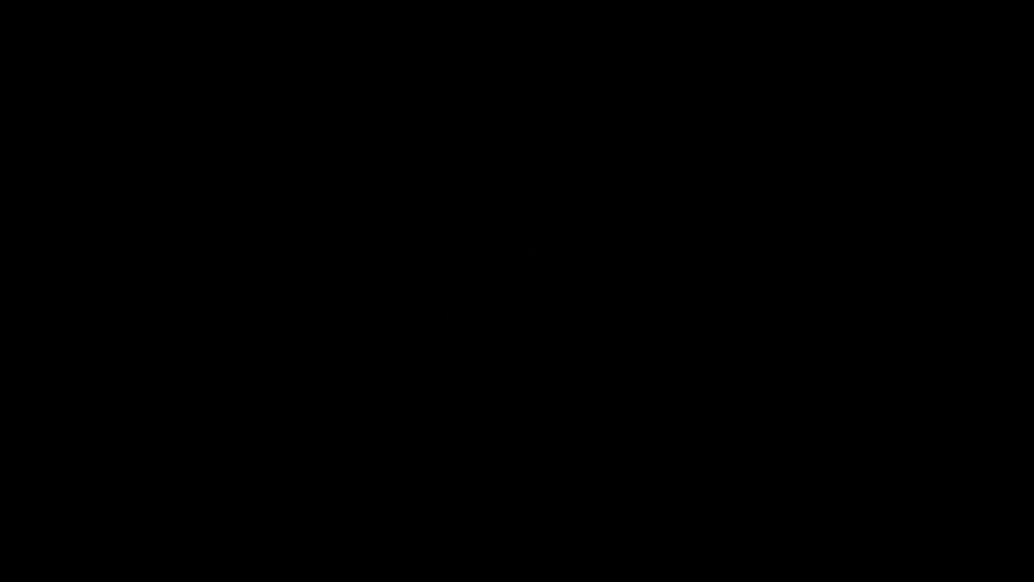